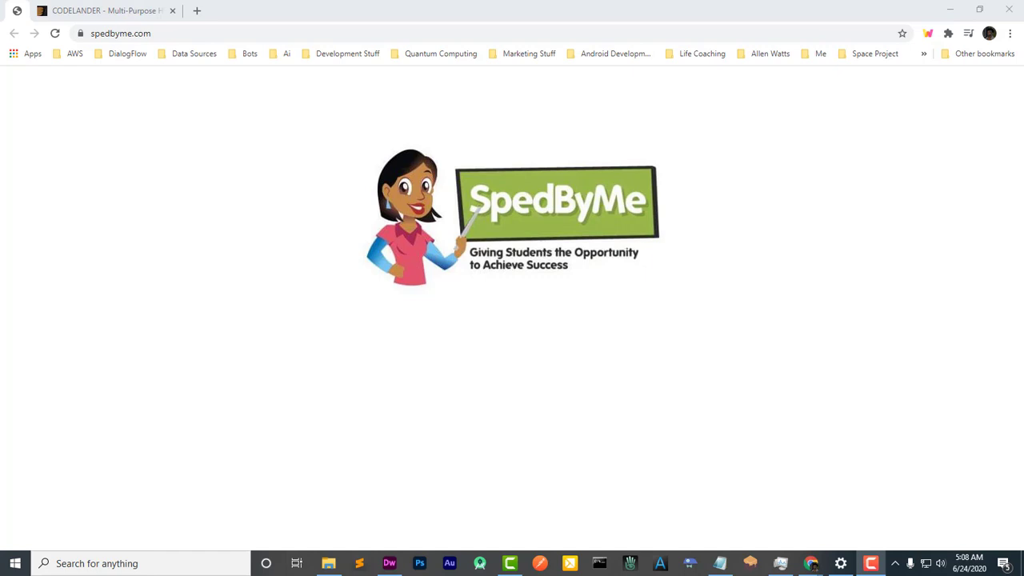
- Review the CODELANDER template's ThemeForest page and check the full file names in the Desktop\Dev\SpedByMe folder in File Explorer
left_click(841, 71)
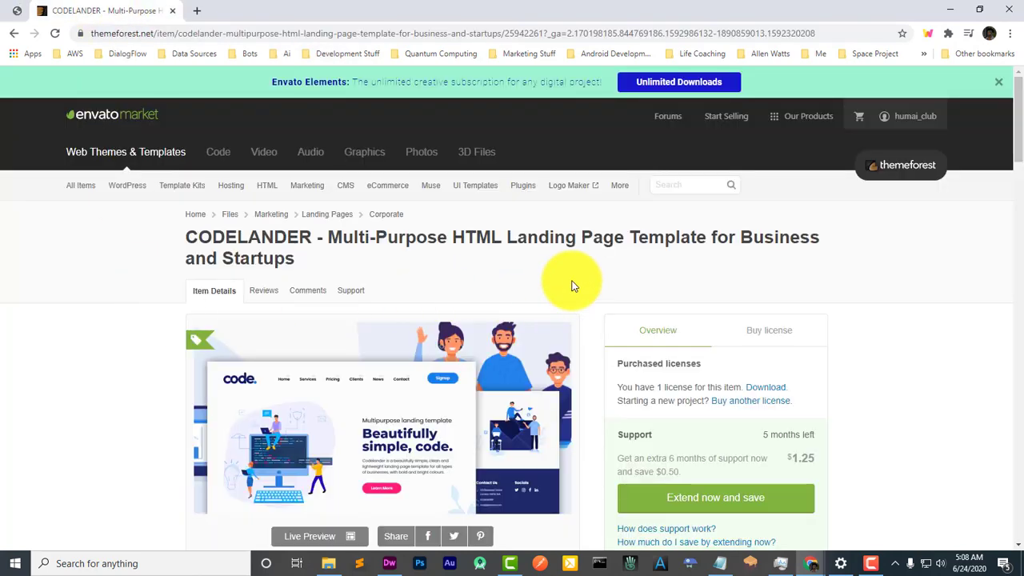
scroll(571, 286, "down", 3)
scroll(571, 285, "up", 3)
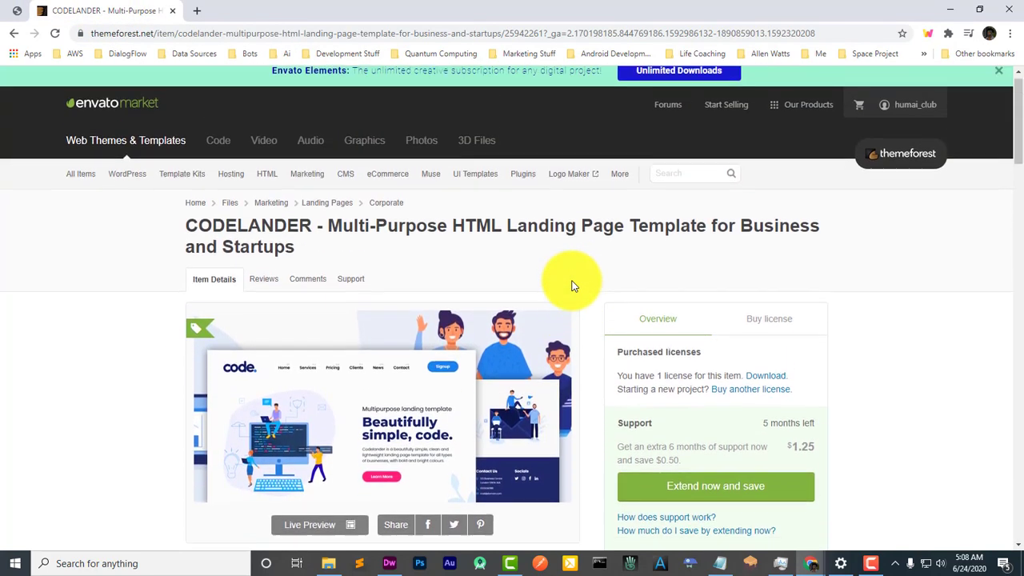
left_click(328, 563)
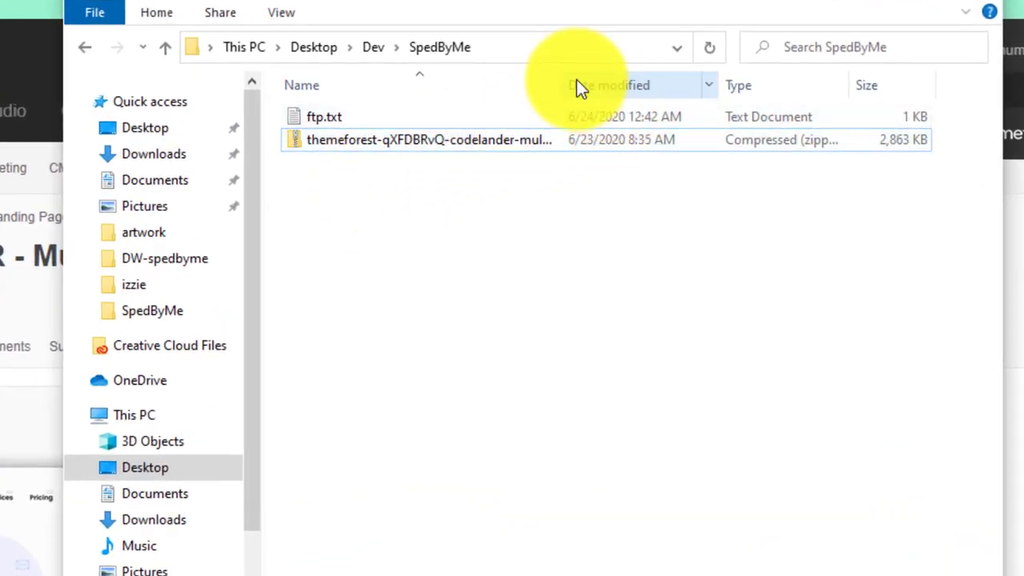
left_click_drag(560, 85, 759, 82)
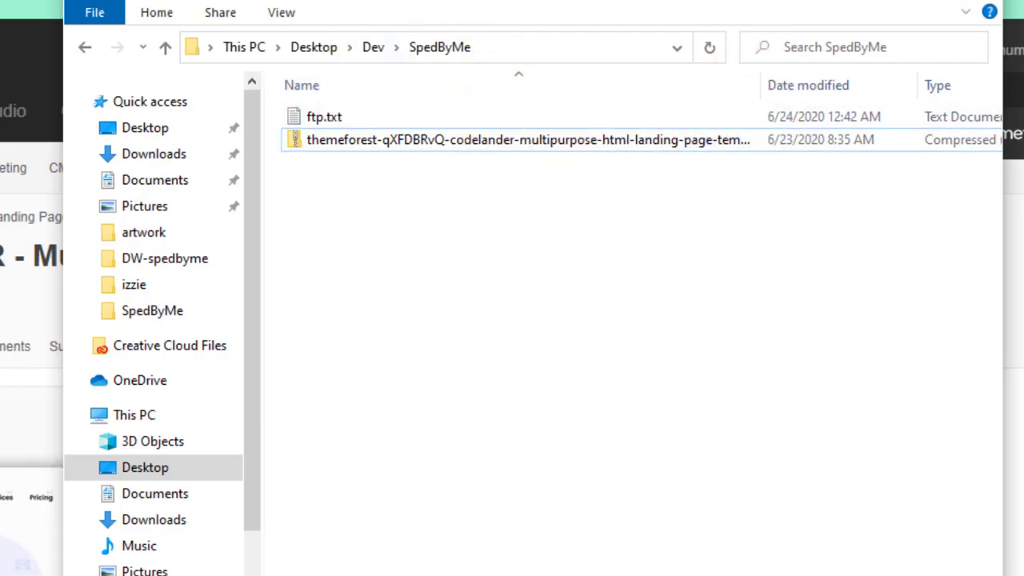
- Switch to Dreamweaver and start a new site definition with the site name SpedByMe
left_click(392, 561)
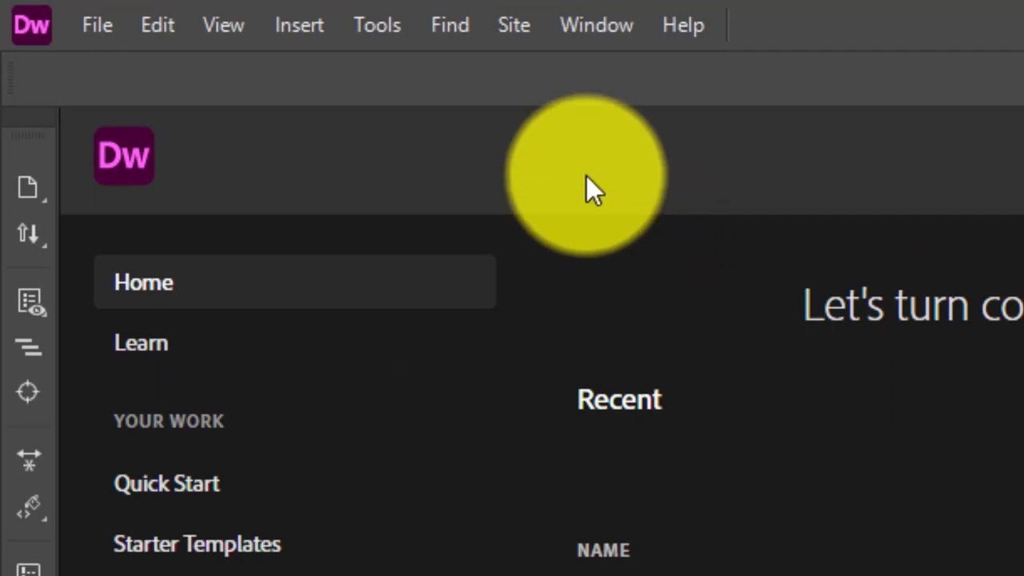
left_click(511, 36)
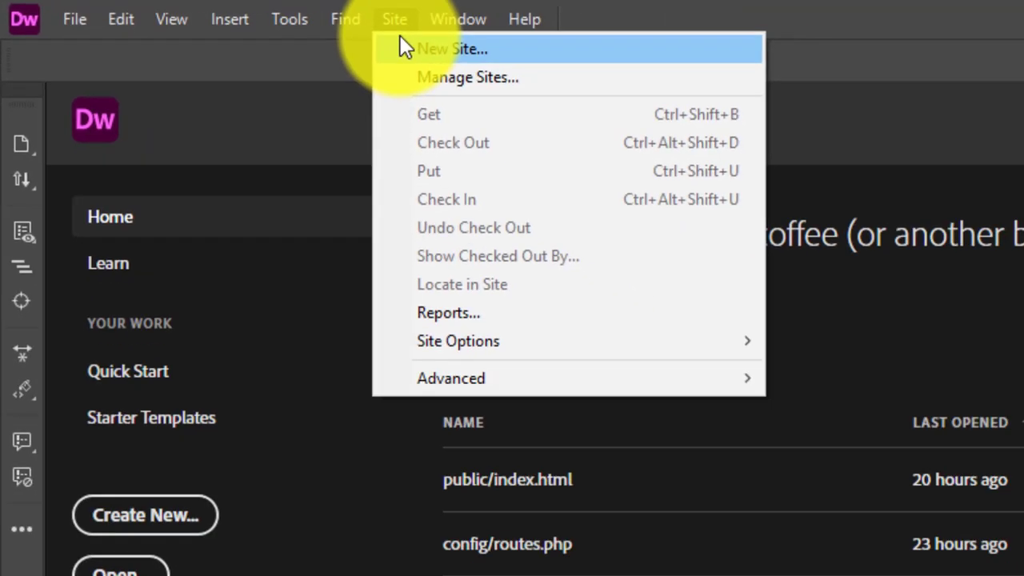
left_click(522, 57)
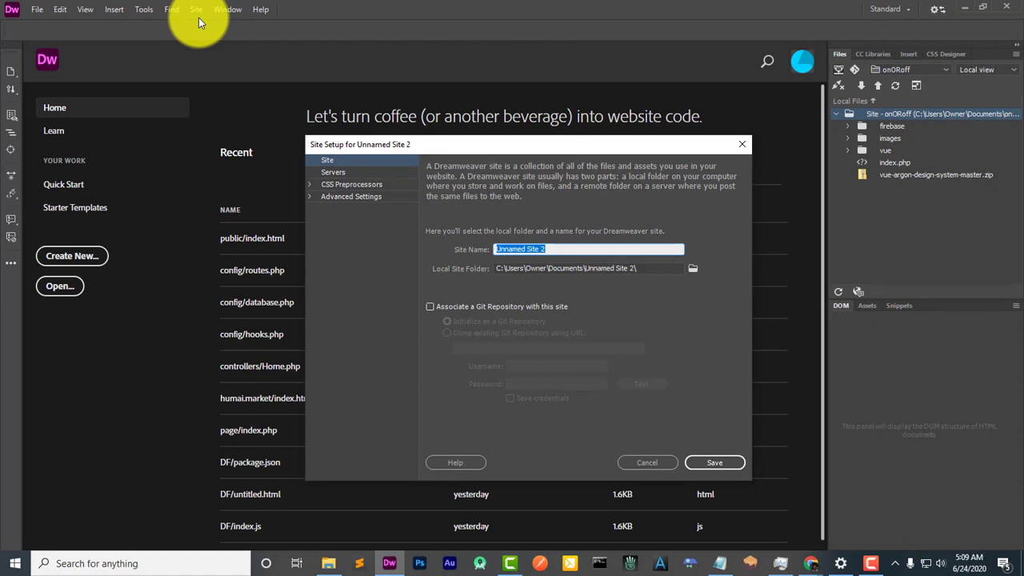
type("SpedB")
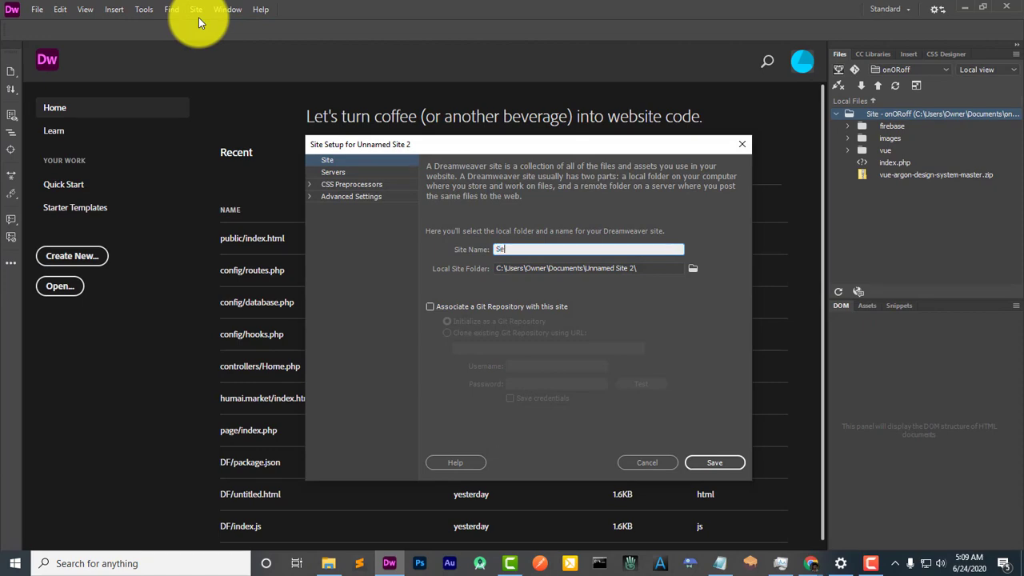
type("yMe")
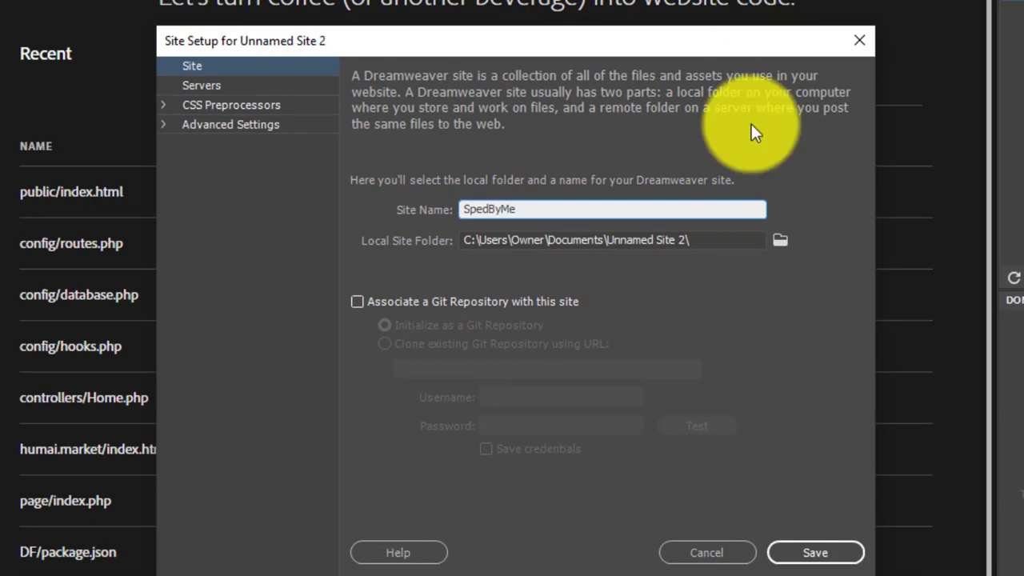
- Set the local site folder to the SpedByMe folder inside Dev on the Desktop, checking its contents in File Explorer
left_click(781, 242)
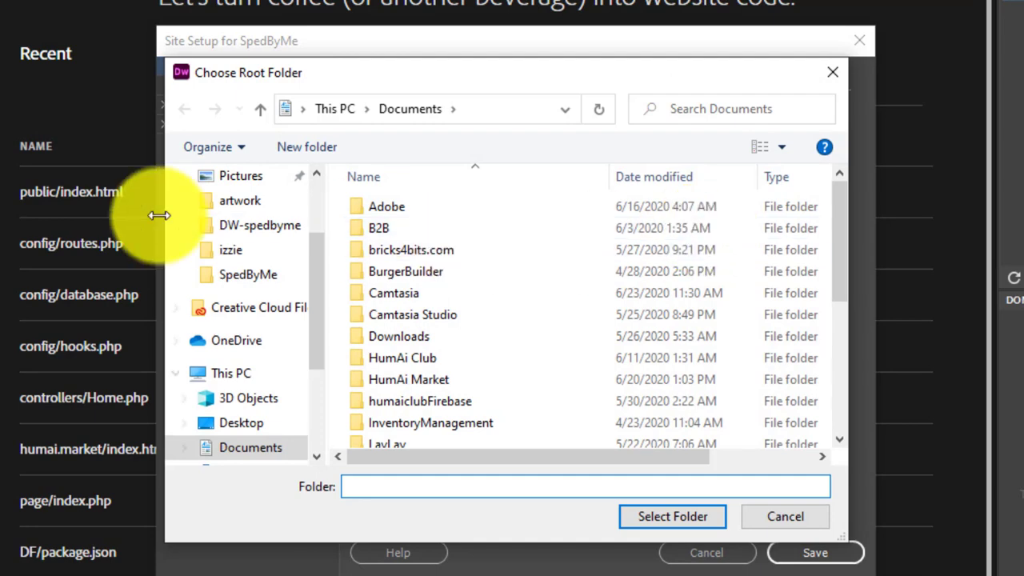
left_click(249, 428)
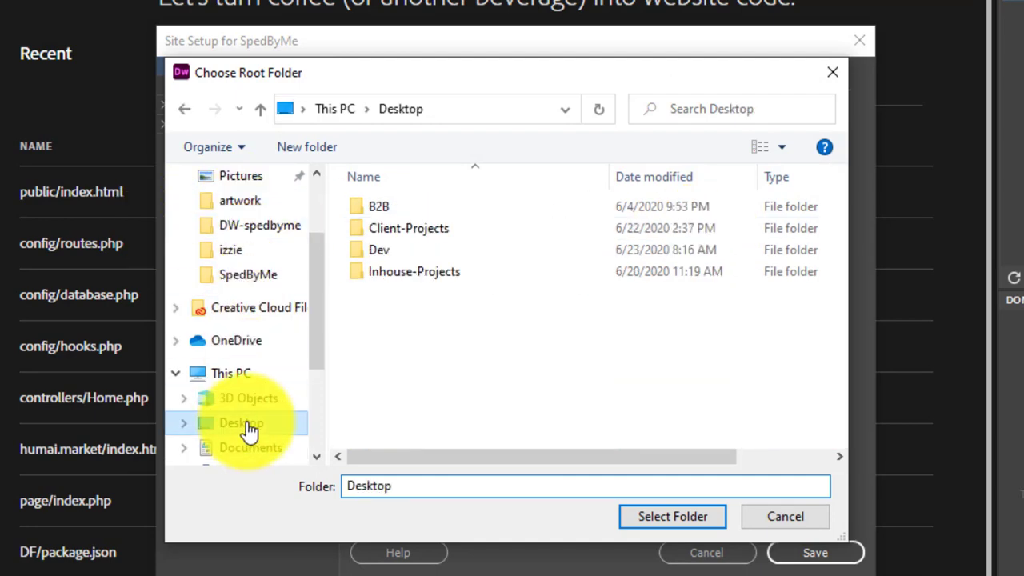
double_click(419, 251)
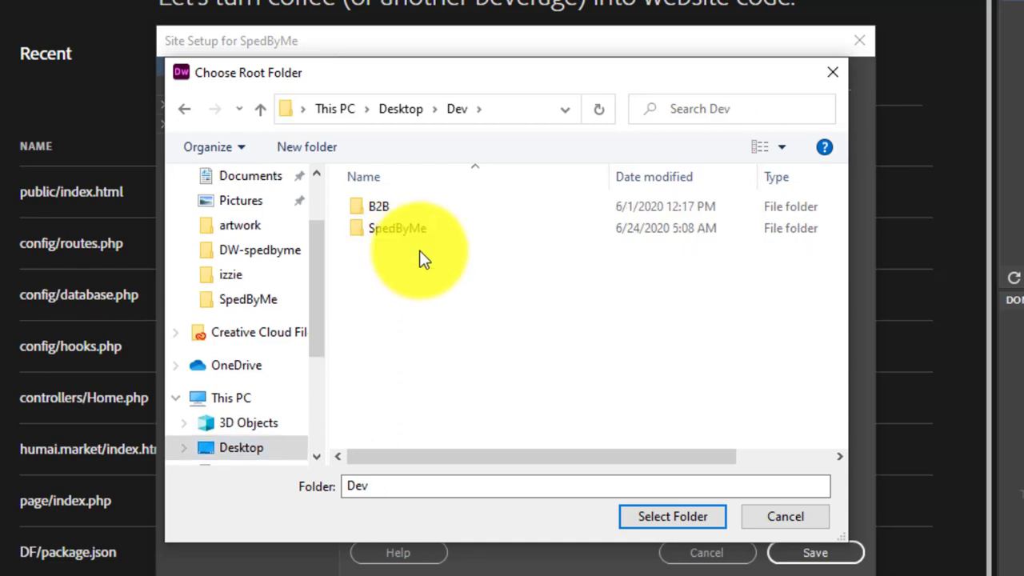
double_click(453, 228)
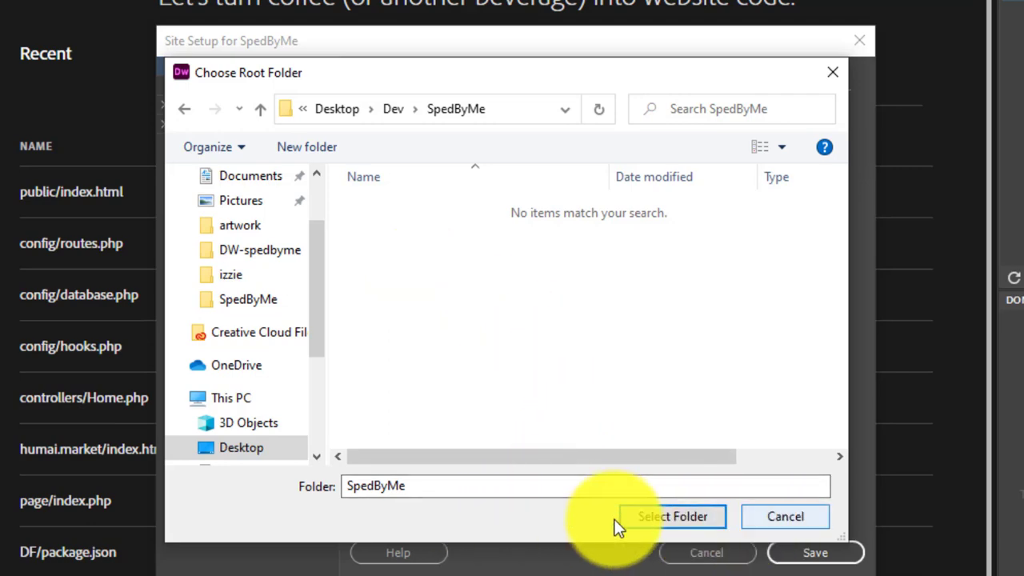
left_click(684, 515)
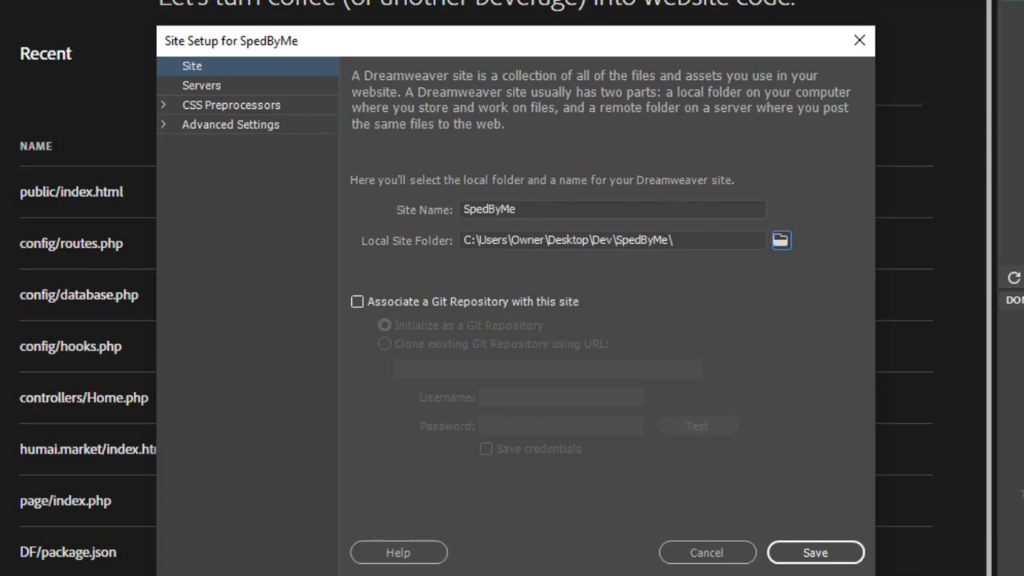
left_click(560, 575)
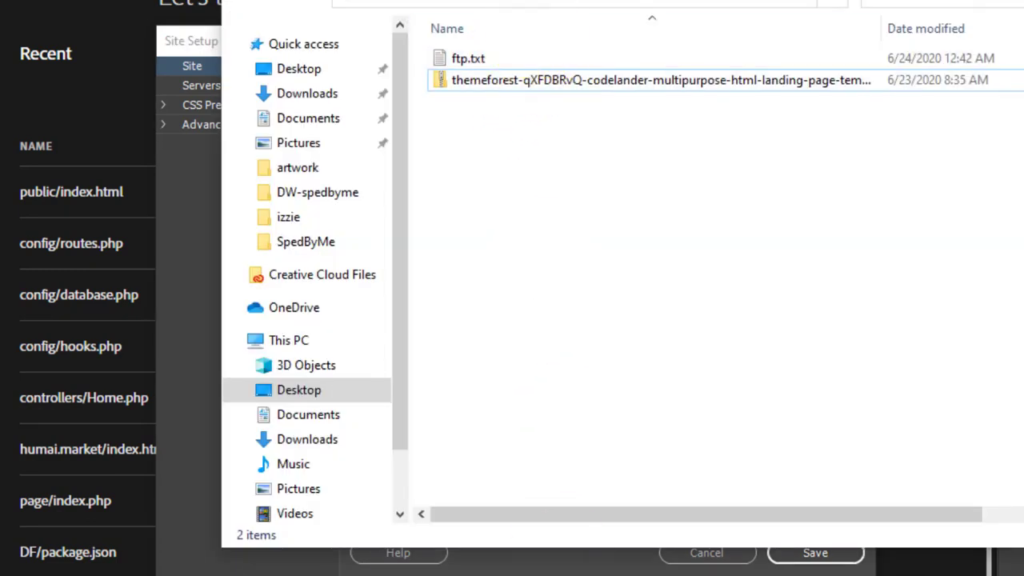
left_click(569, 1)
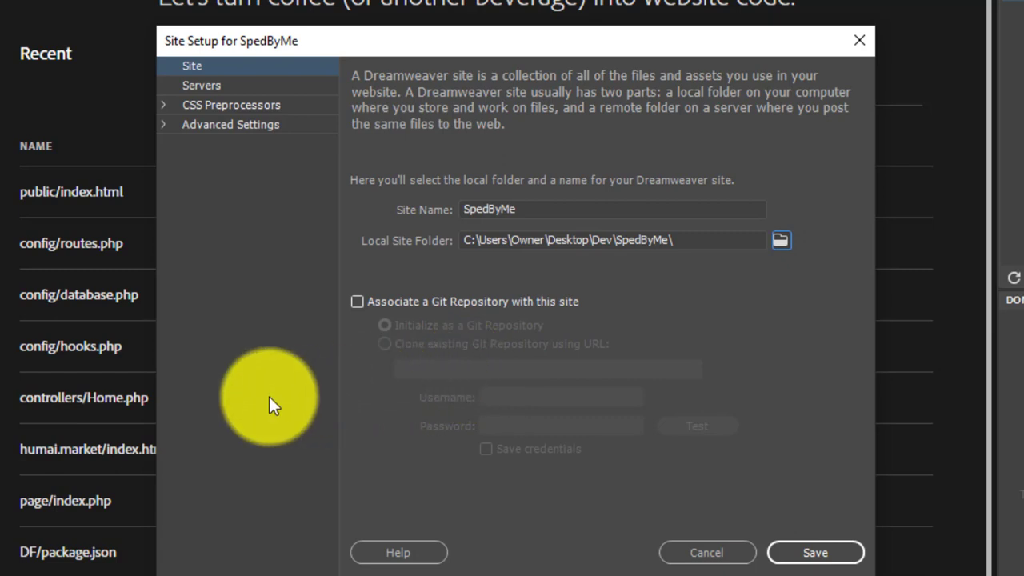
- Add a new FTP server to the site and name it "Liver Server (Cpanel)"
left_click(201, 85)
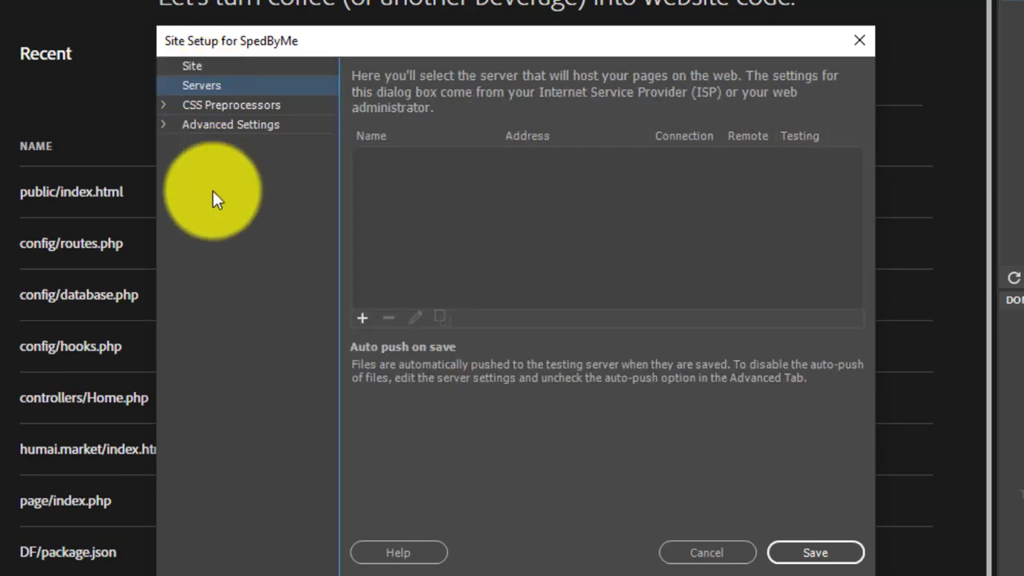
left_click(363, 319)
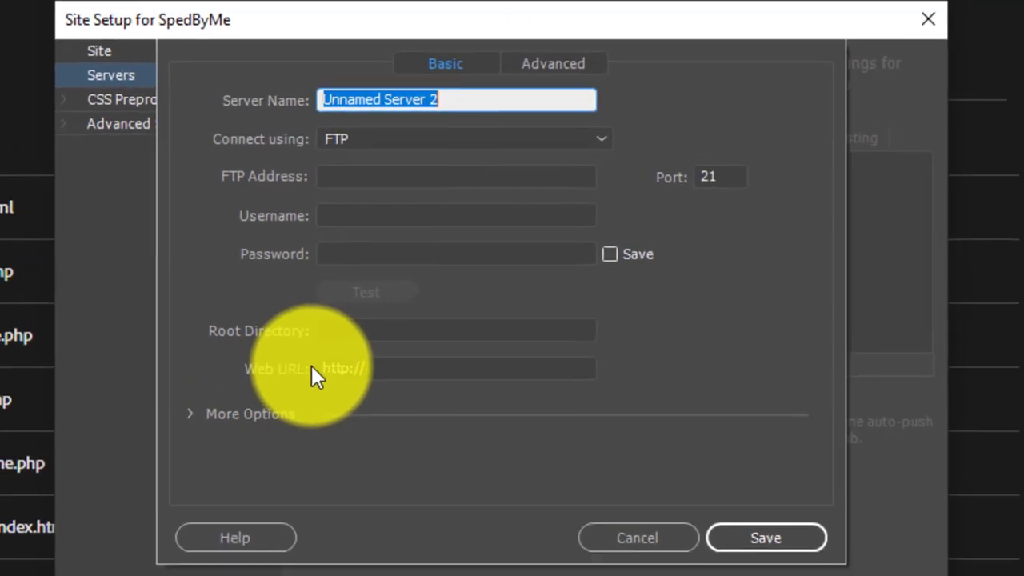
type("Live")
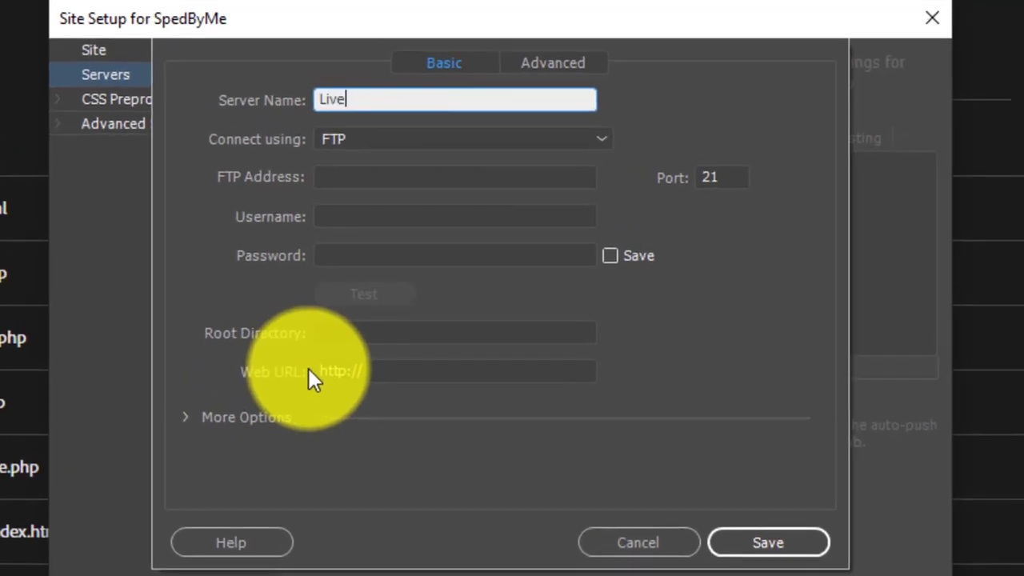
type("r Server (Cpa")
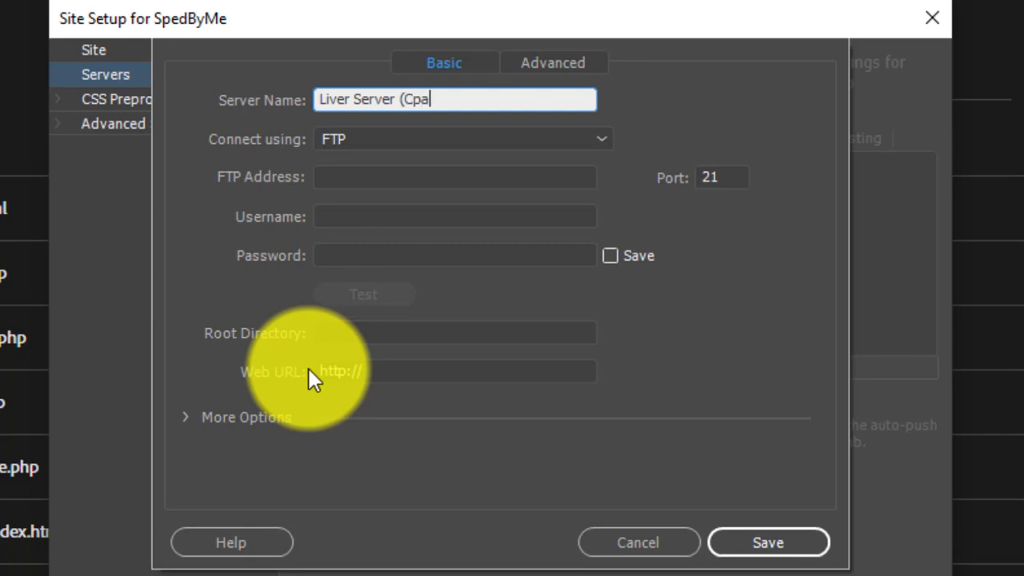
type("nel)")
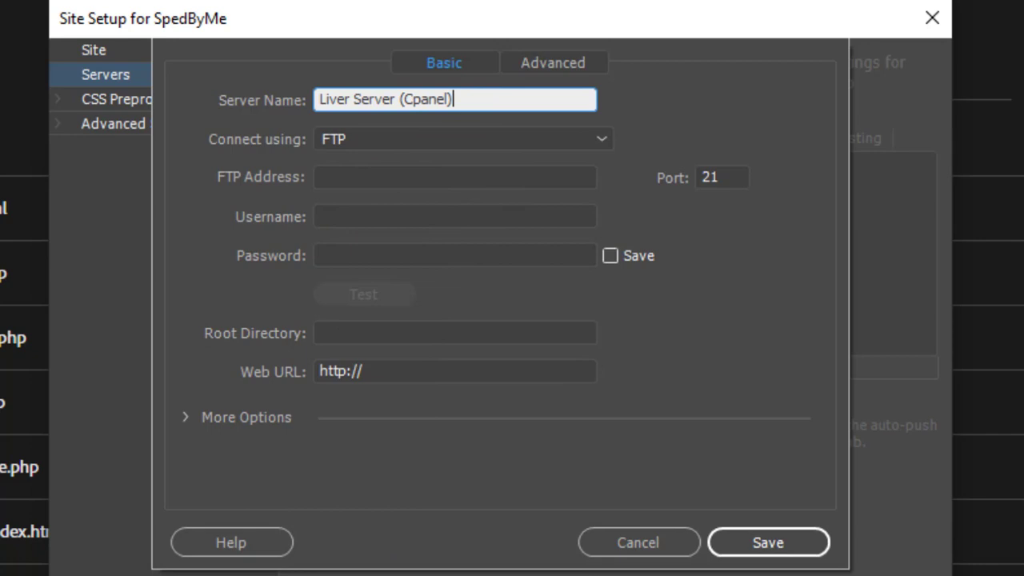
key("Tab")
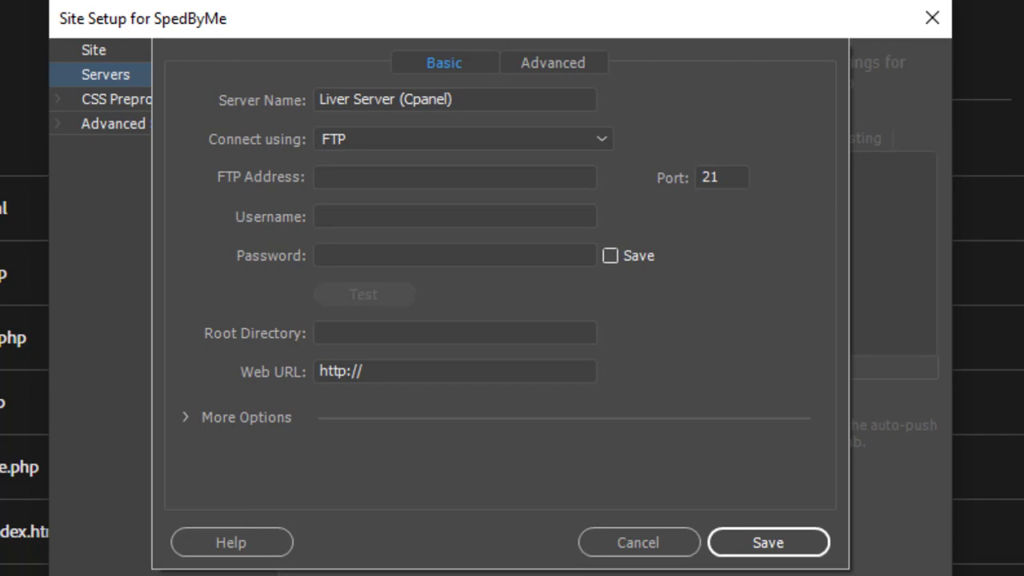
- Set the server's FTP address to 108.167.143.22 and paste in the FTP account username
left_click(331, 171)
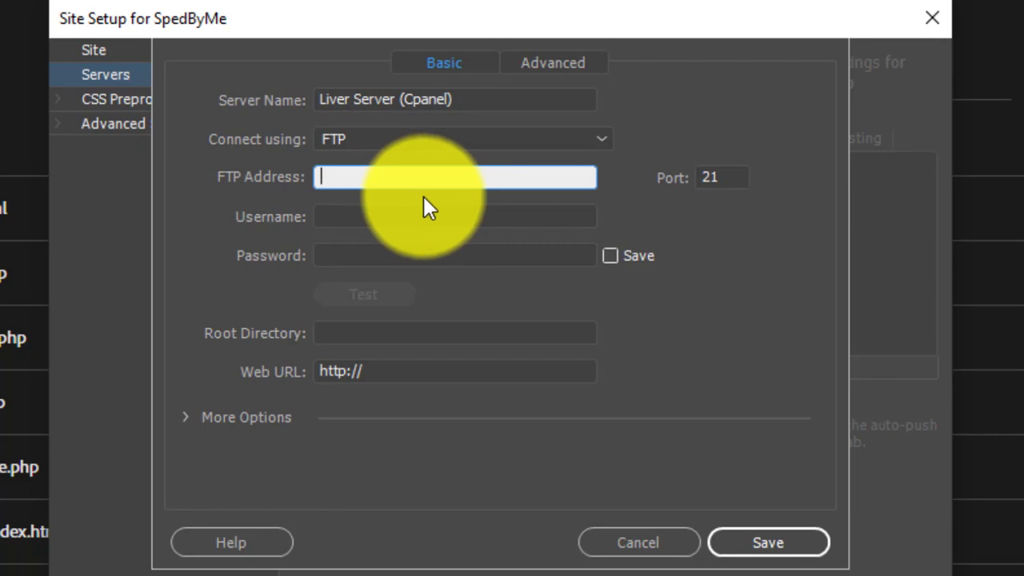
type("108.167.143.22")
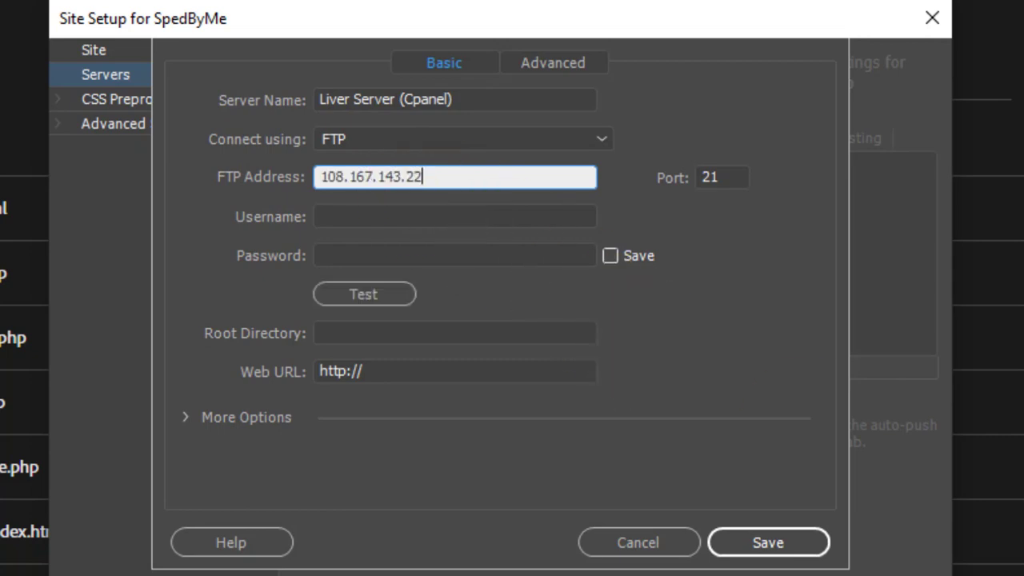
left_click(125, 378)
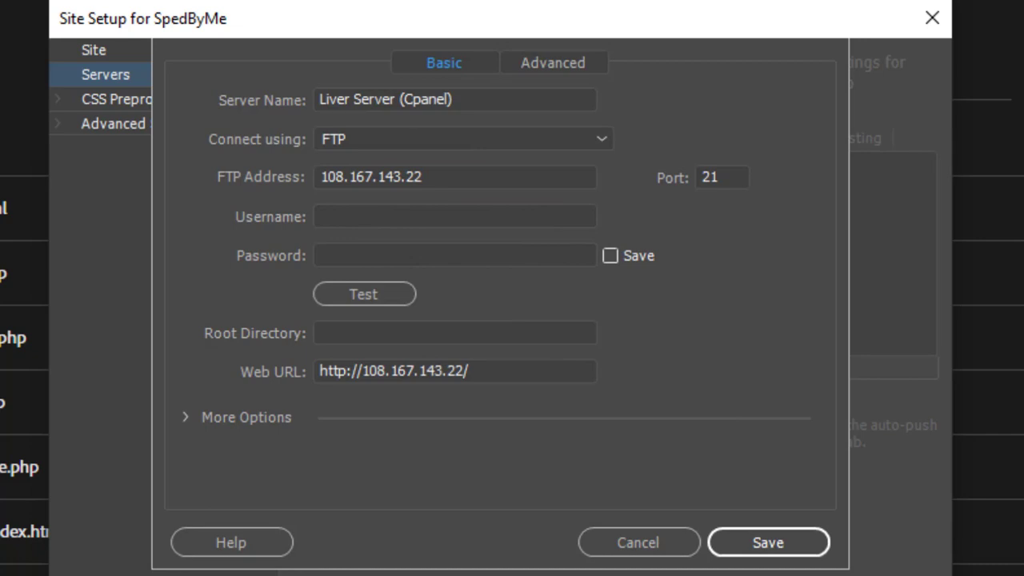
left_click(337, 216)
key("ctrl+v")
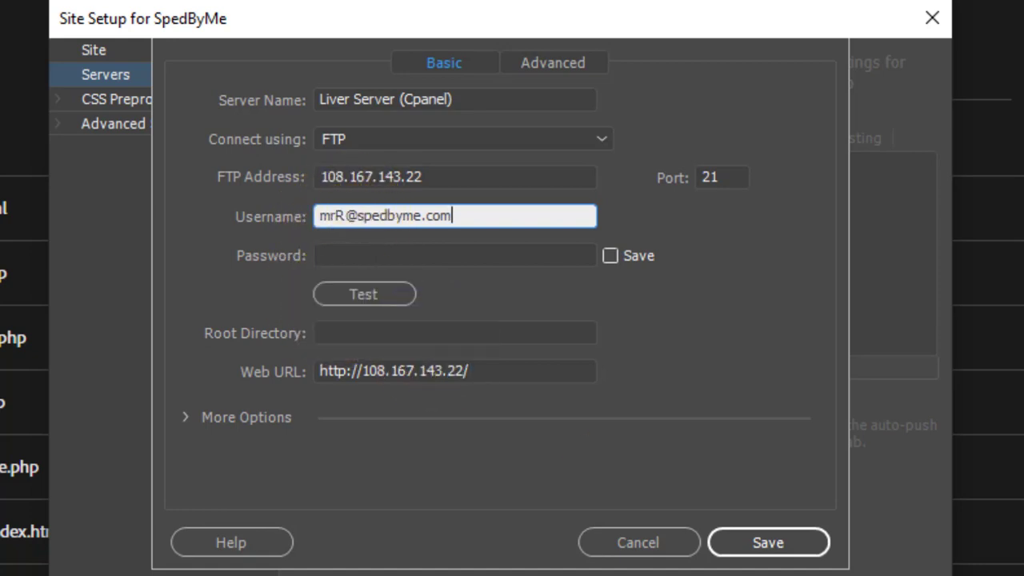
- Paste the FTP account password, test the connection to the web server and dismiss the result message
key("alt+Tab")
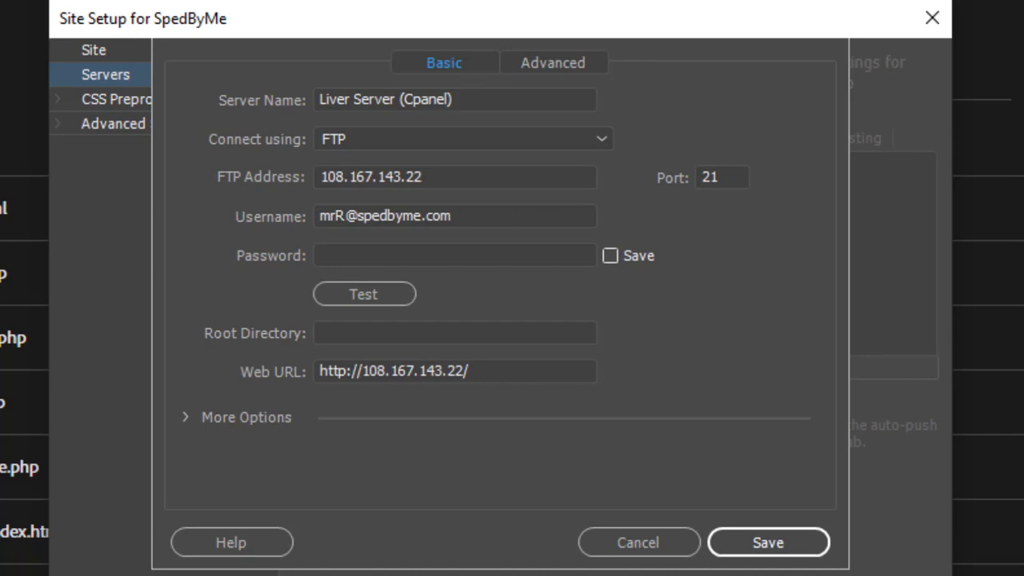
left_click(392, 255)
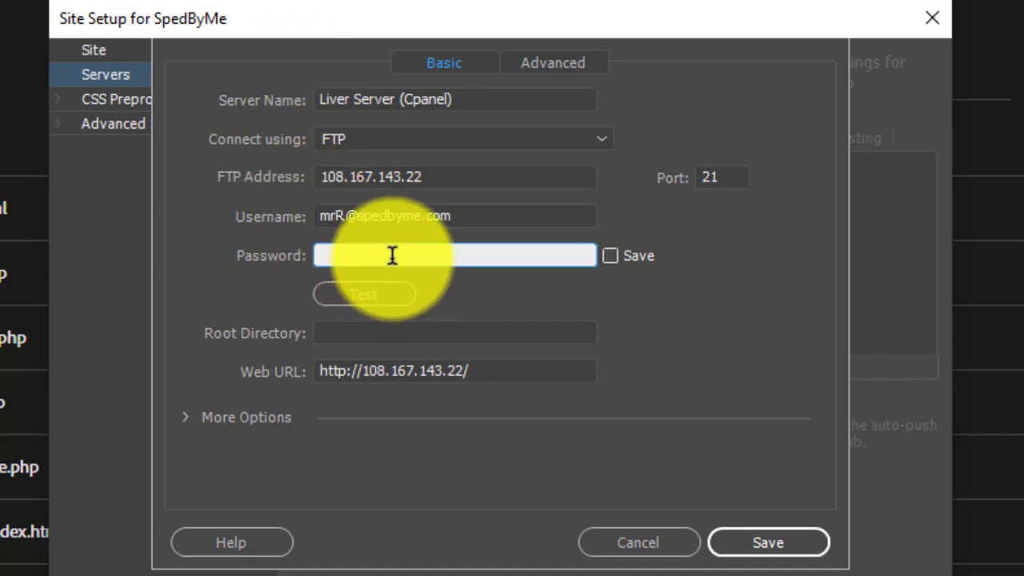
key("ctrl+v")
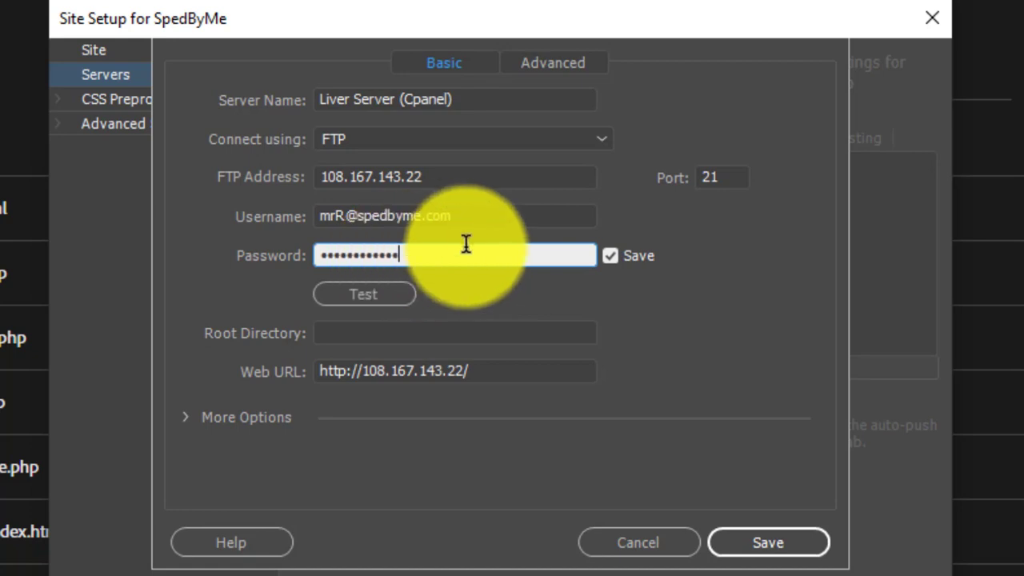
left_click(355, 294)
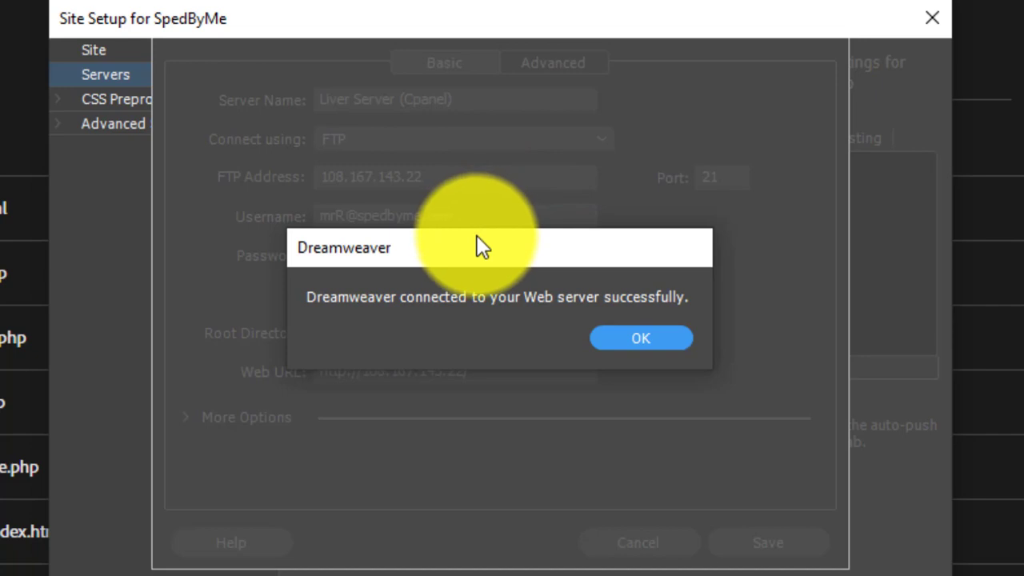
left_click_drag(477, 248, 514, 162)
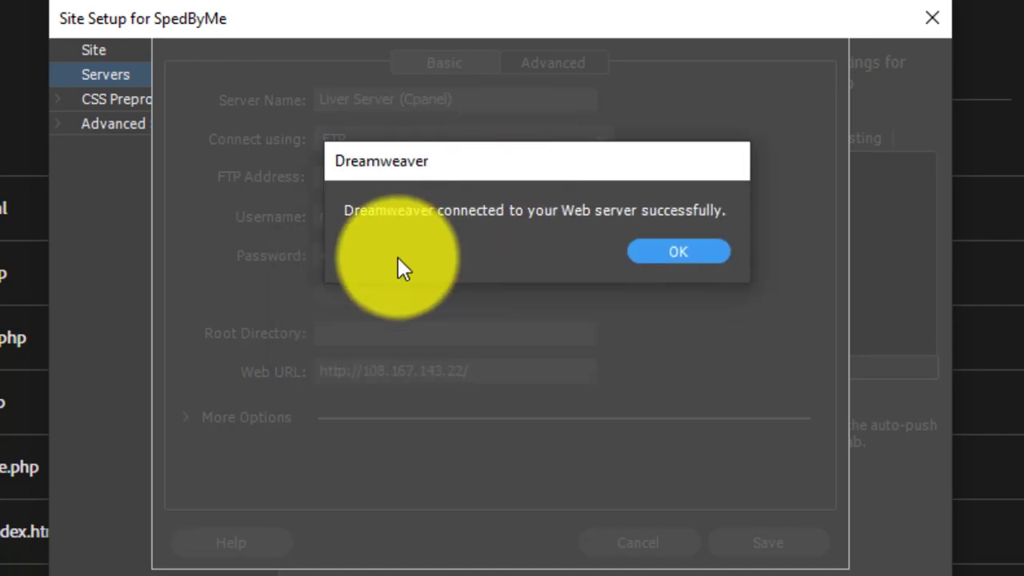
left_click(682, 251)
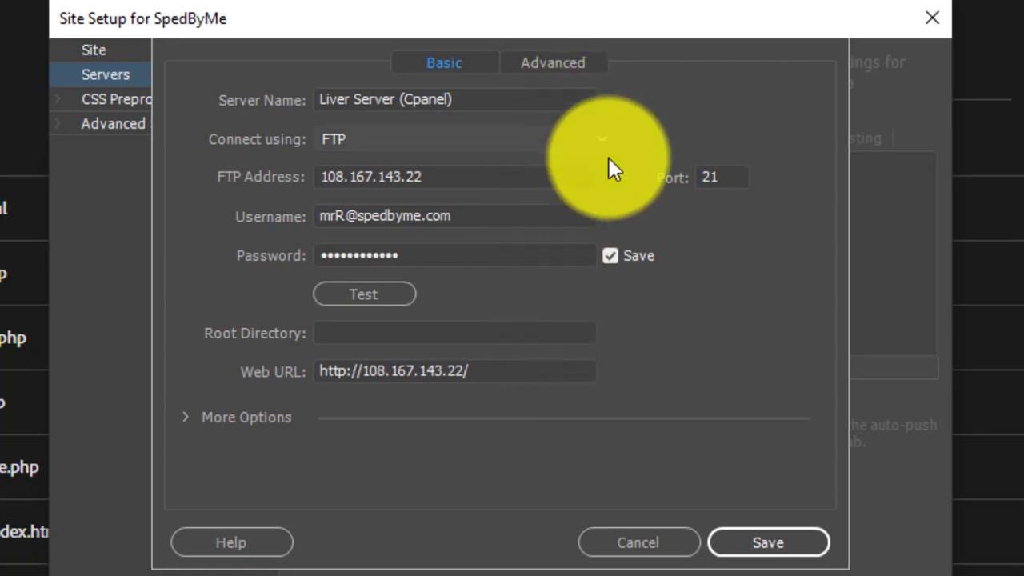
- In the advanced server settings, enable automatic upload of files to the server on save and enable file check-out
left_click(573, 69)
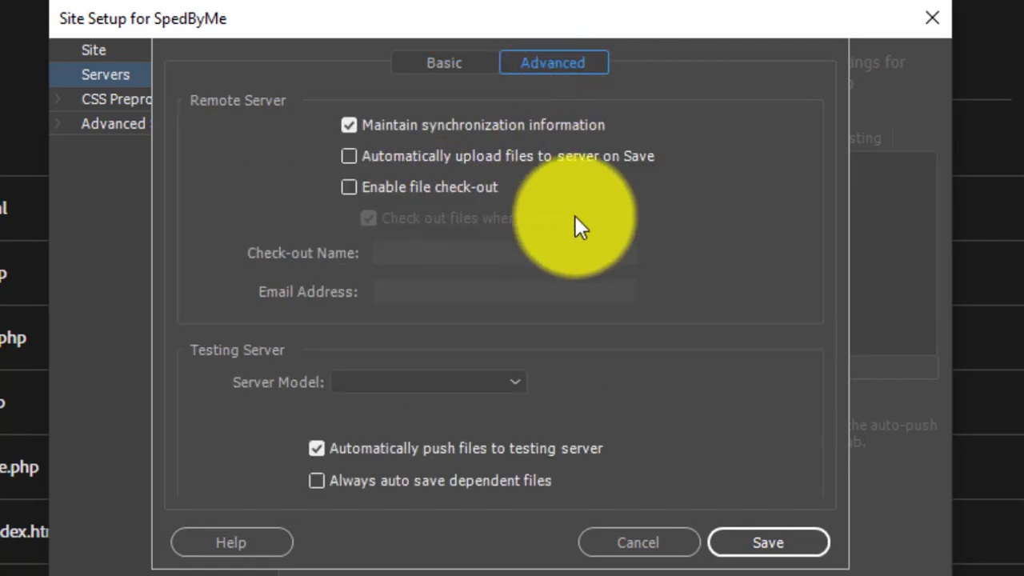
left_click(584, 157)
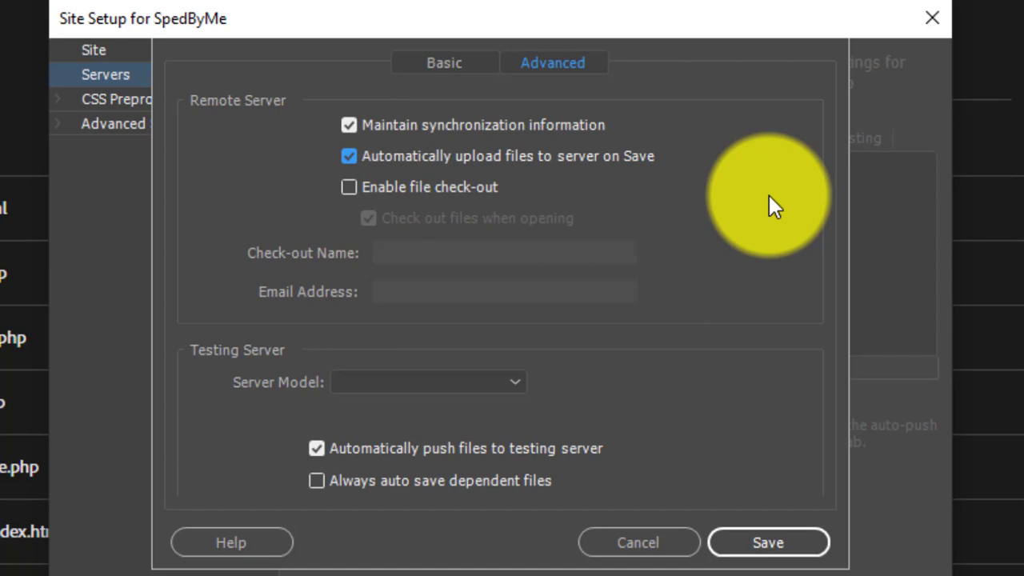
left_click(459, 187)
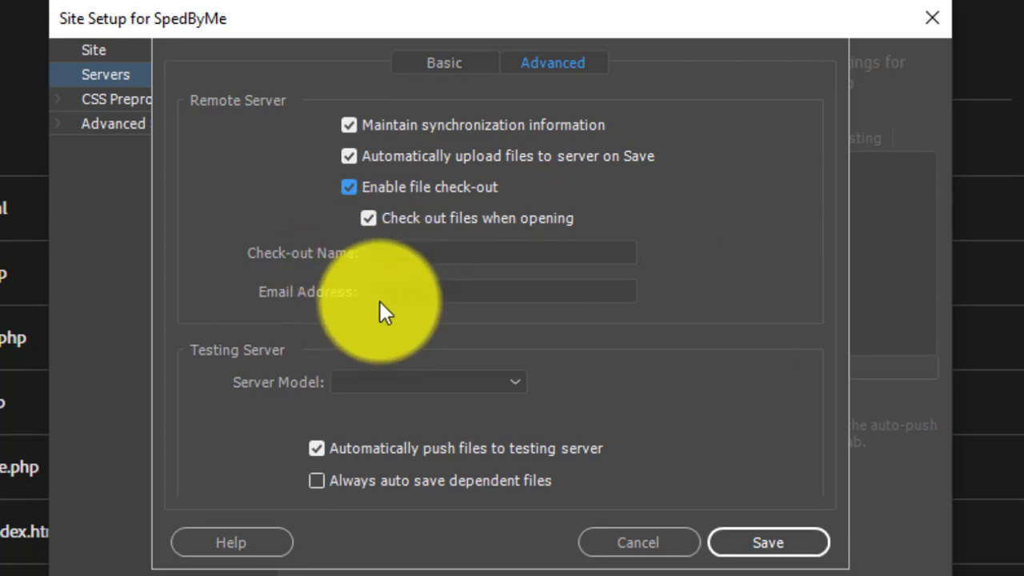
- Disable file check-out in the server's advanced settings and save the server definition
left_click(400, 182)
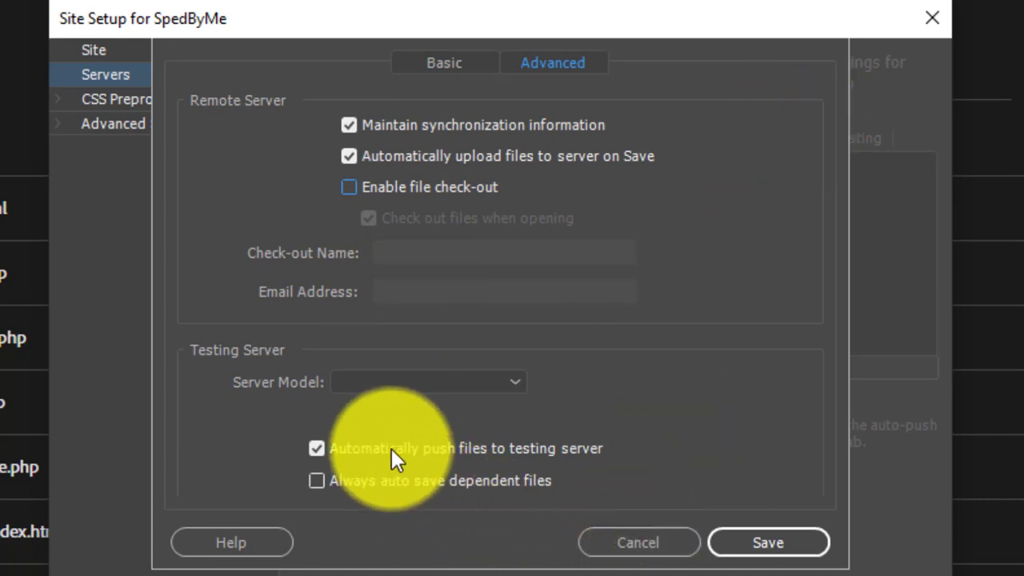
left_click(469, 383)
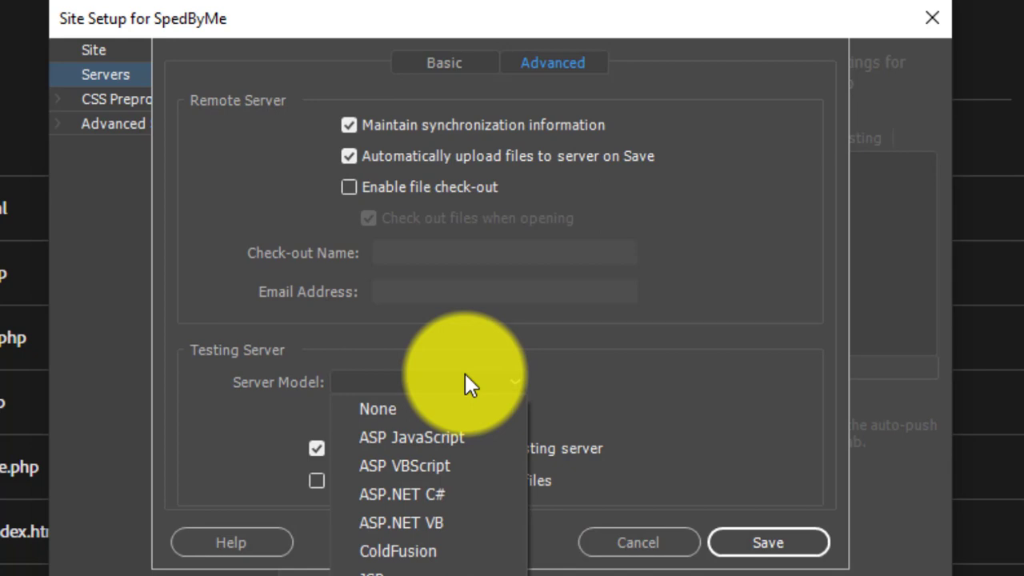
left_click(465, 379)
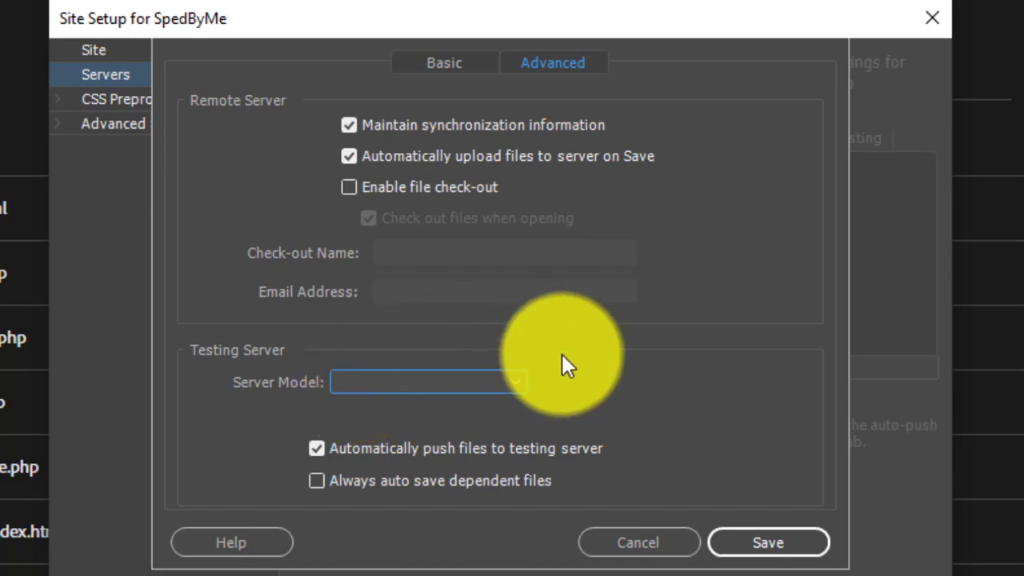
left_click(443, 62)
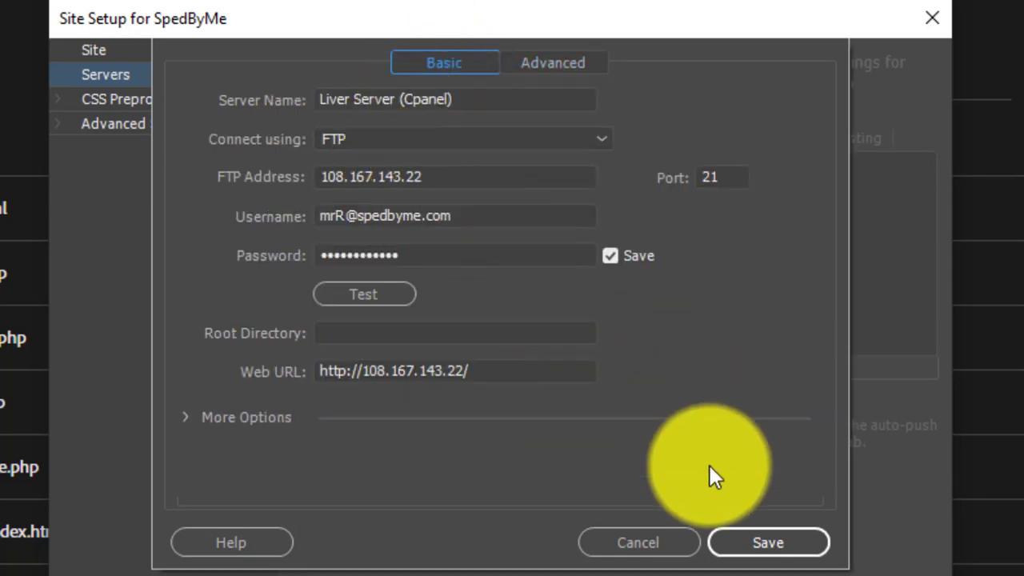
left_click(794, 537)
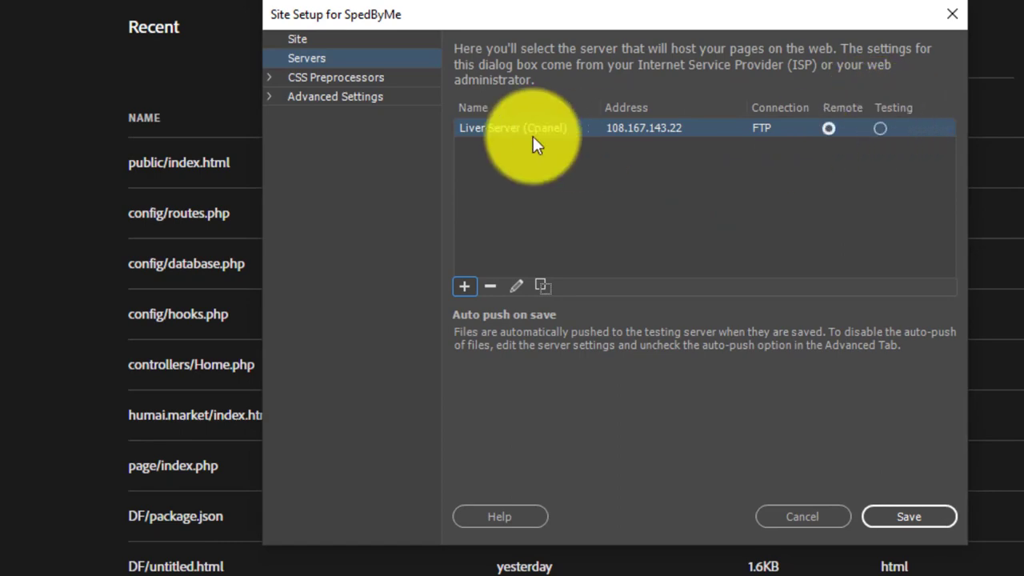
- Review the local site settings and save the SpedByMe site setup
left_click(316, 38)
left_click(346, 56)
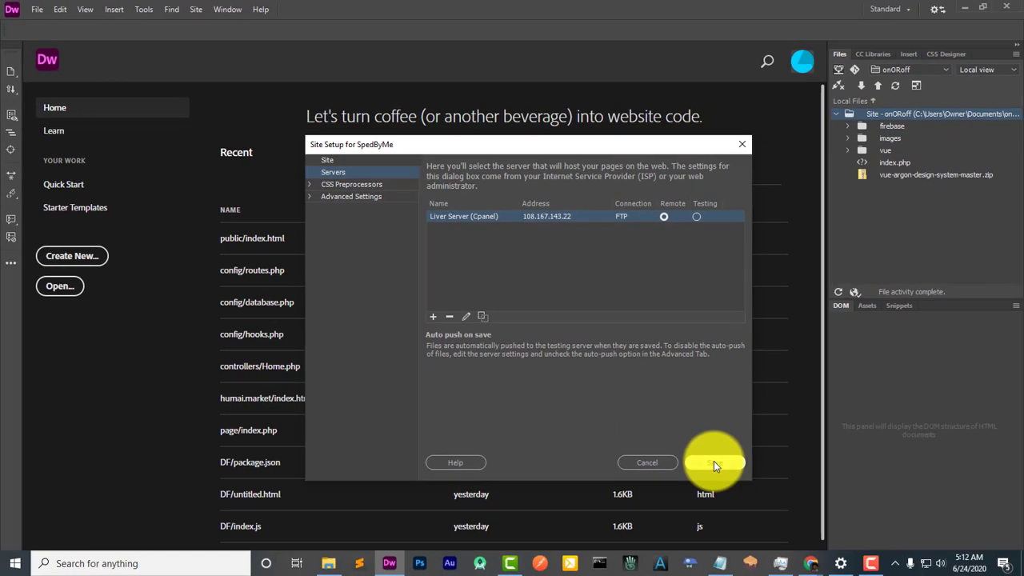
left_click(717, 464)
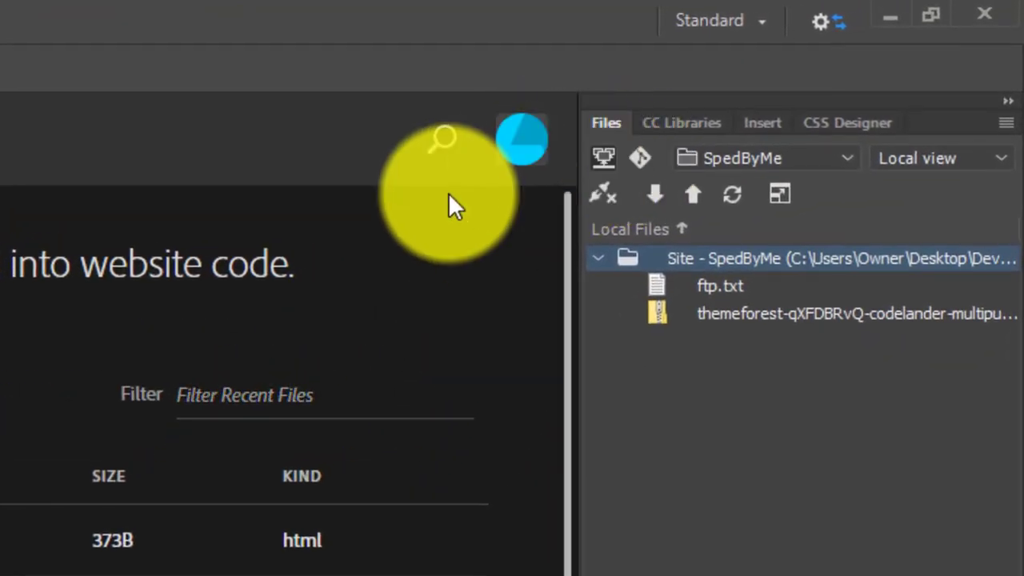
left_click(846, 164)
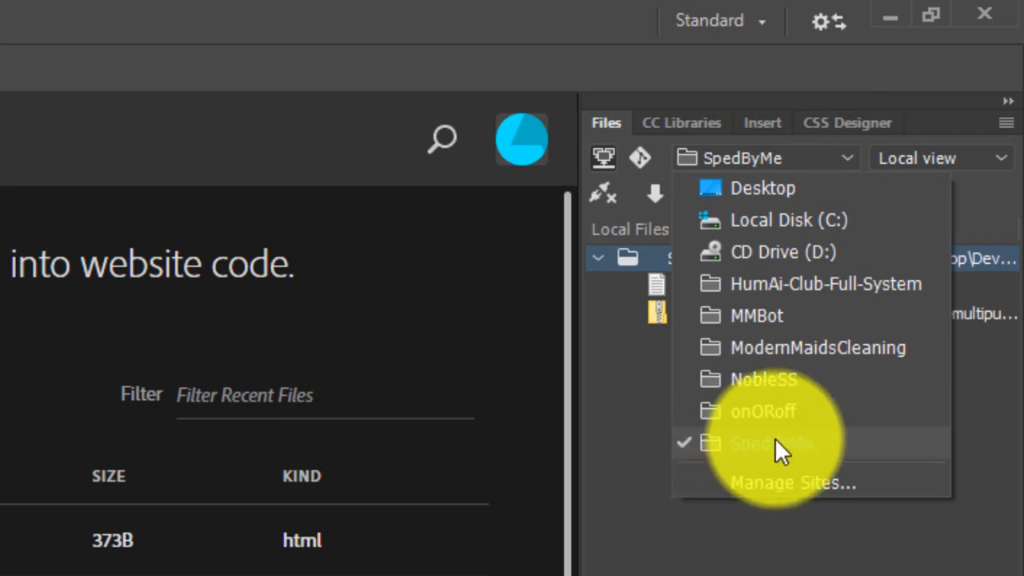
left_click(826, 439)
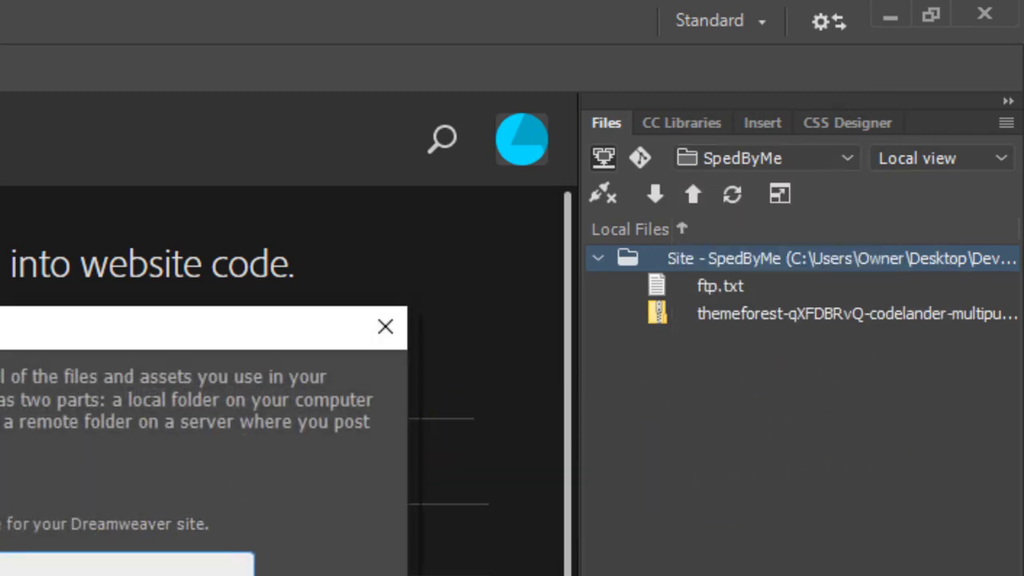
key("Escape")
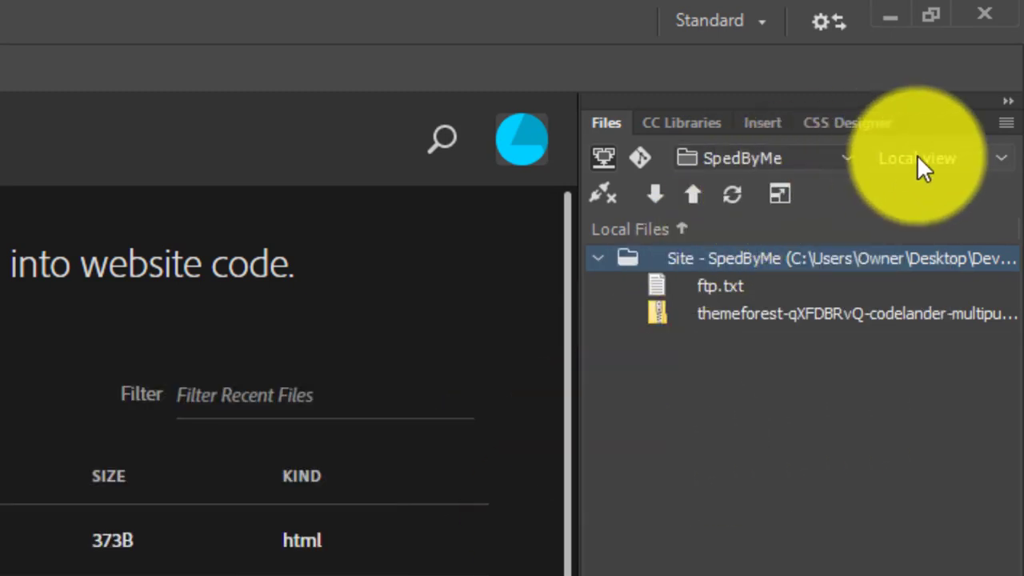
- Switch the SpedByMe file list to the remote server and briefly expand it to compare remote and local files side by side
left_click(992, 164)
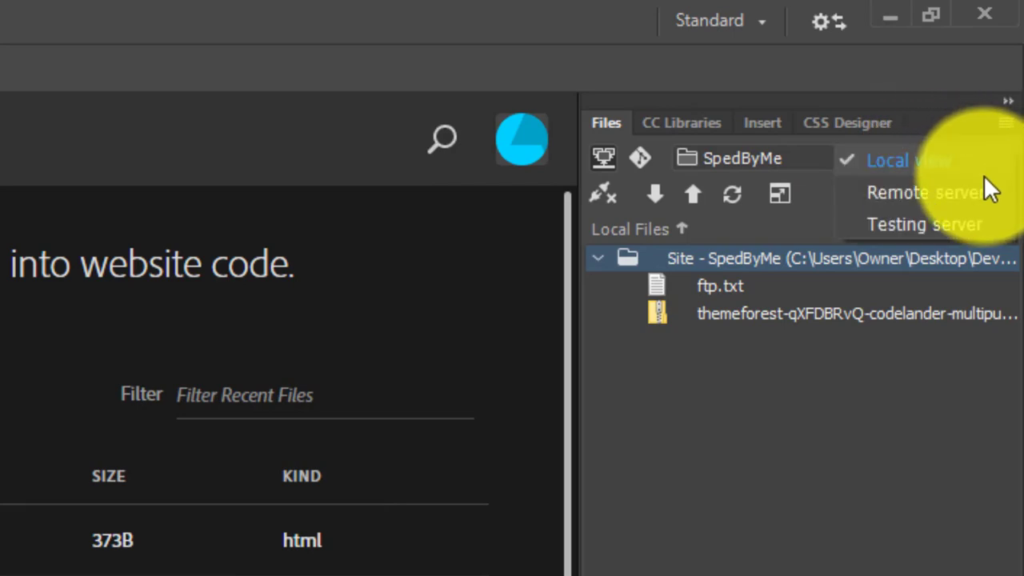
left_click(971, 195)
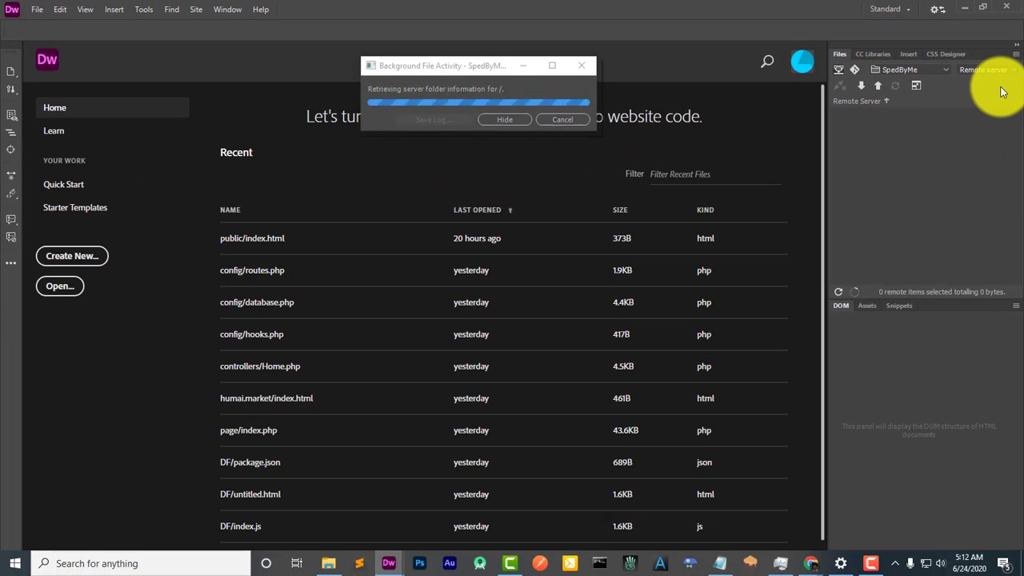
left_click(916, 81)
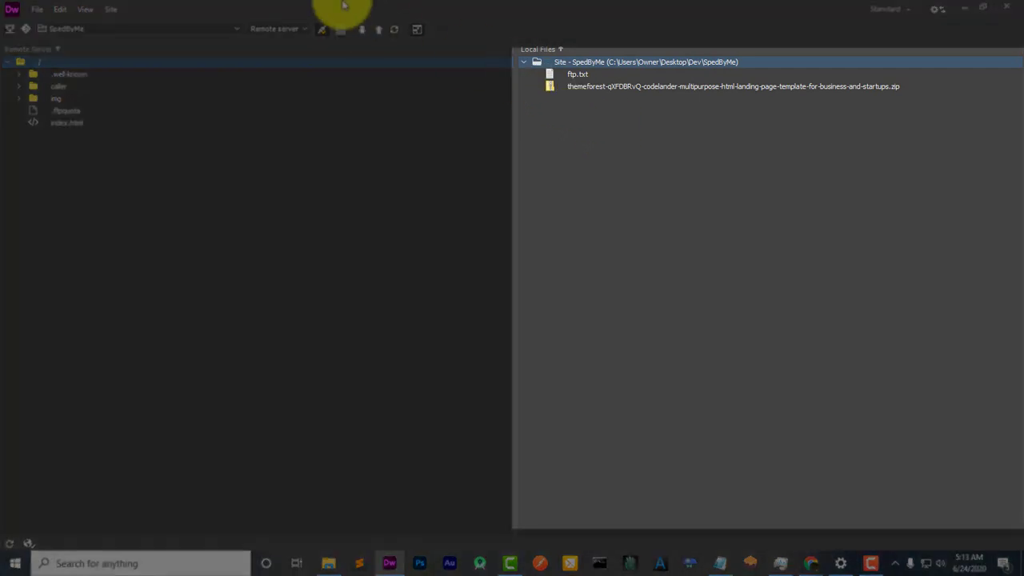
left_click(415, 28)
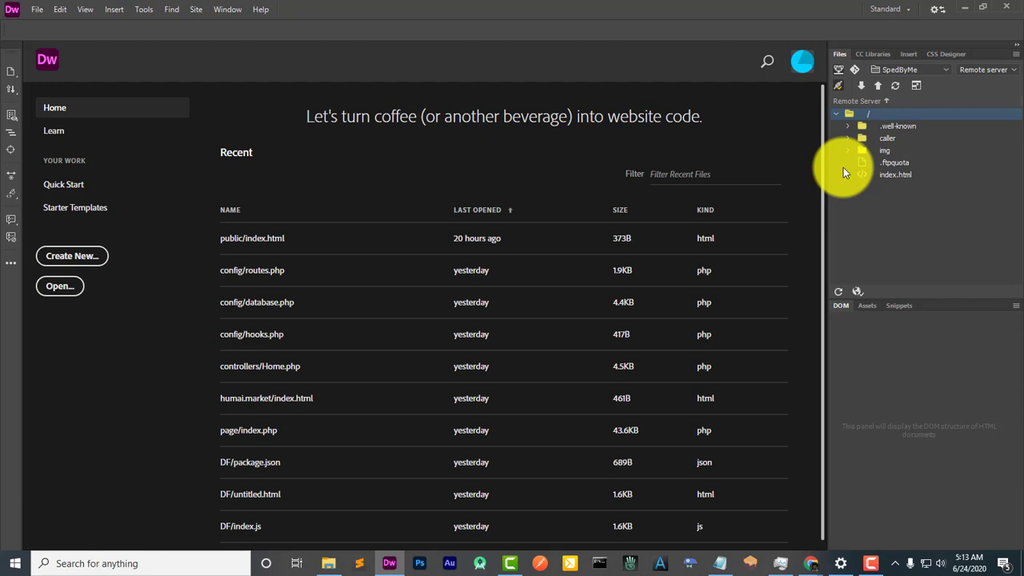
- Change the workspace layout from Standard to Developer
left_click(901, 12)
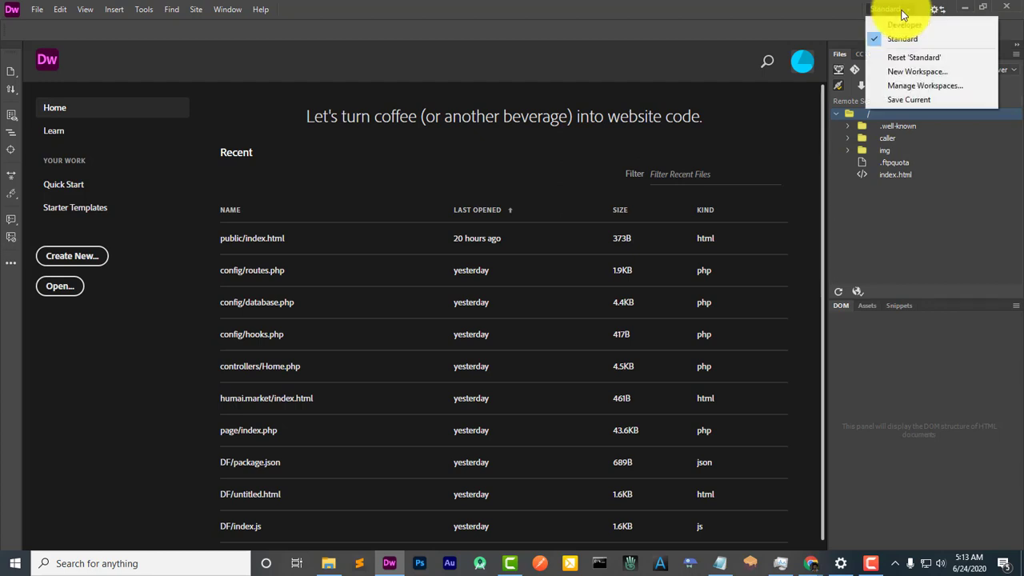
left_click(952, 24)
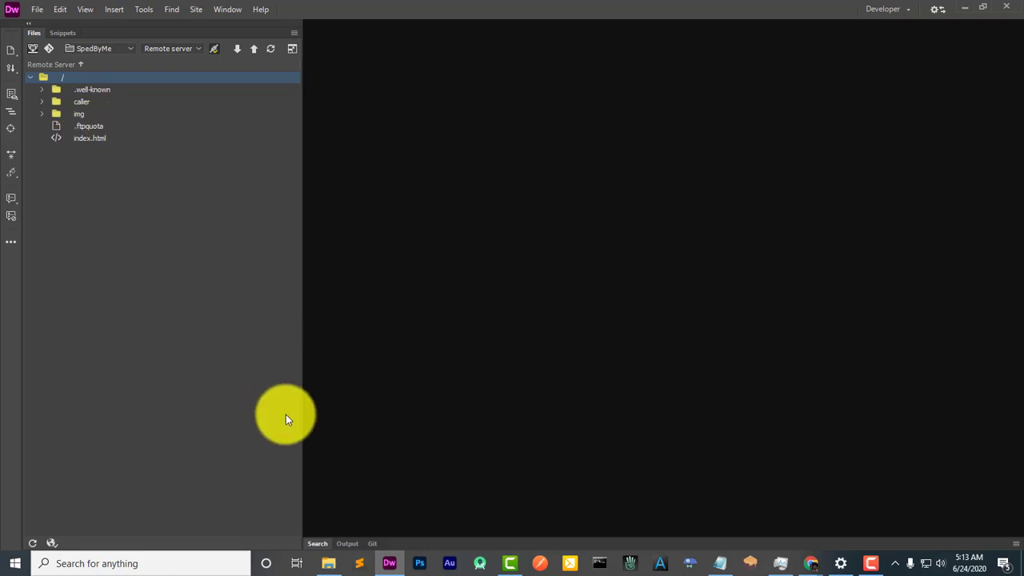
- Switch to Chrome to view the live spedbyme.com home page, and return to Dreamweaver
key("alt+Tab")
key("alt+Tab")
key("alt+Tab")
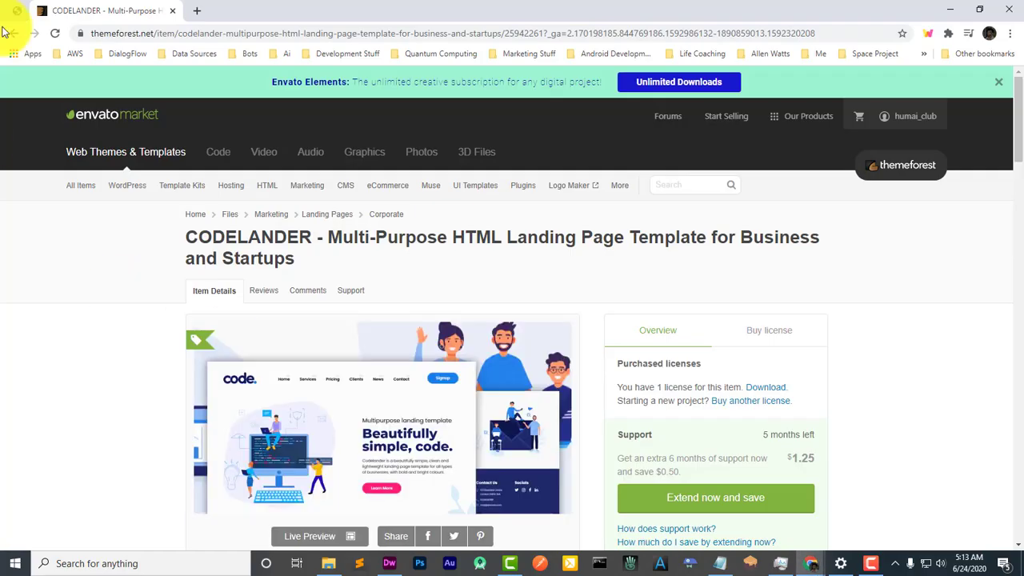
left_click(6, 32)
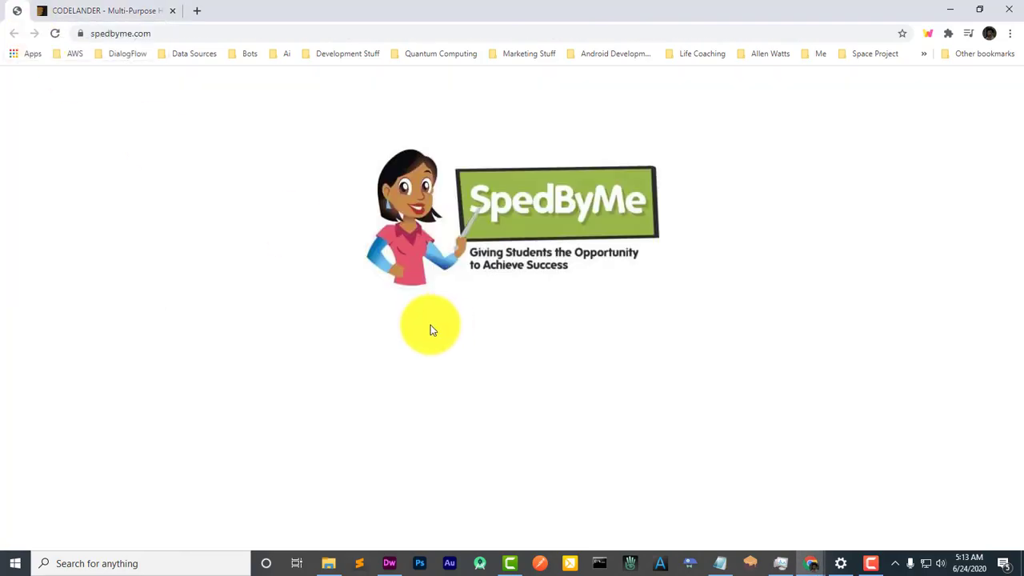
key("alt+Tab")
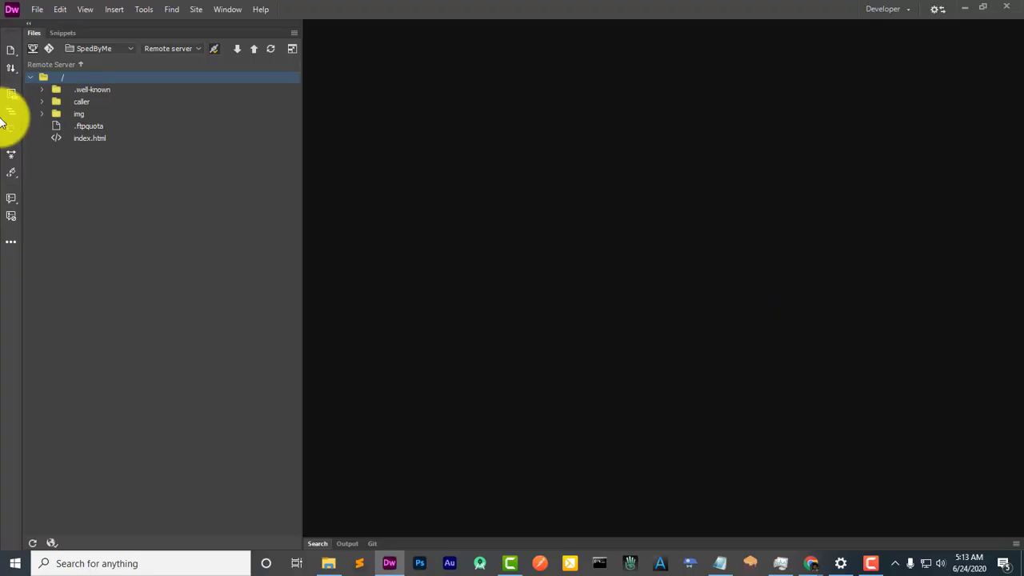
- Open index.html from the remote server and download the remote img folder to the local site
left_click(82, 139)
double_click(83, 139)
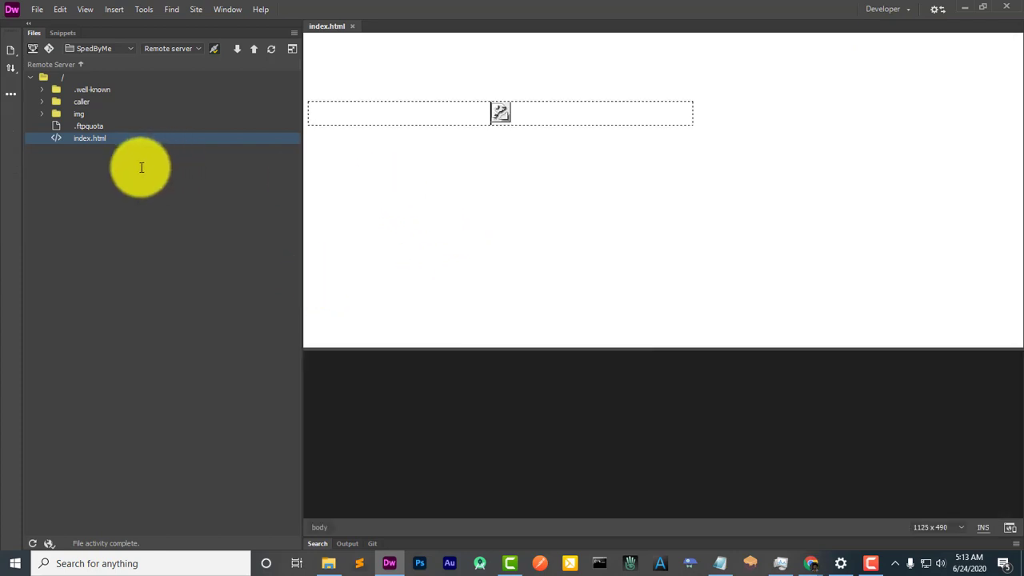
left_click(74, 114)
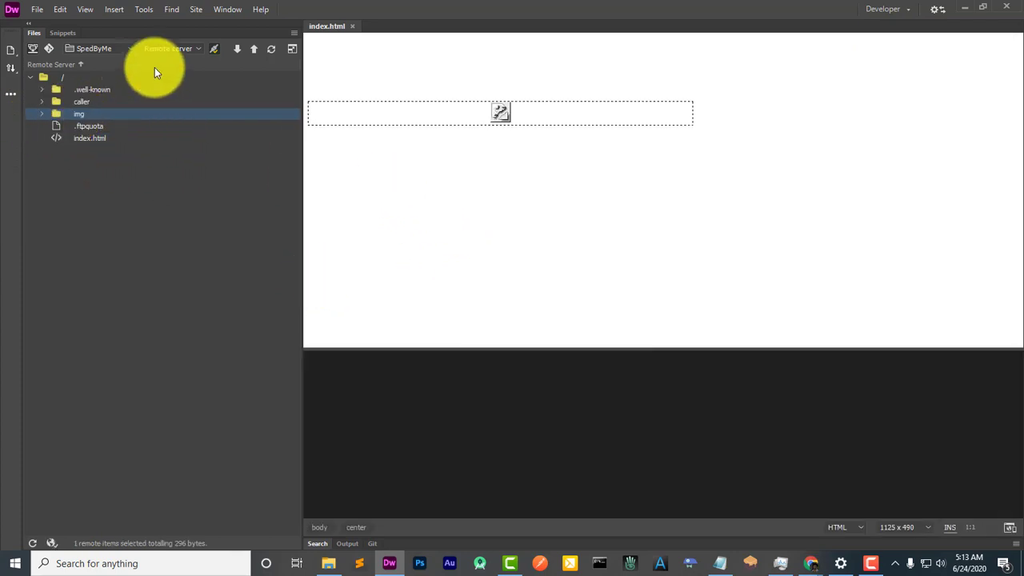
left_click(238, 52)
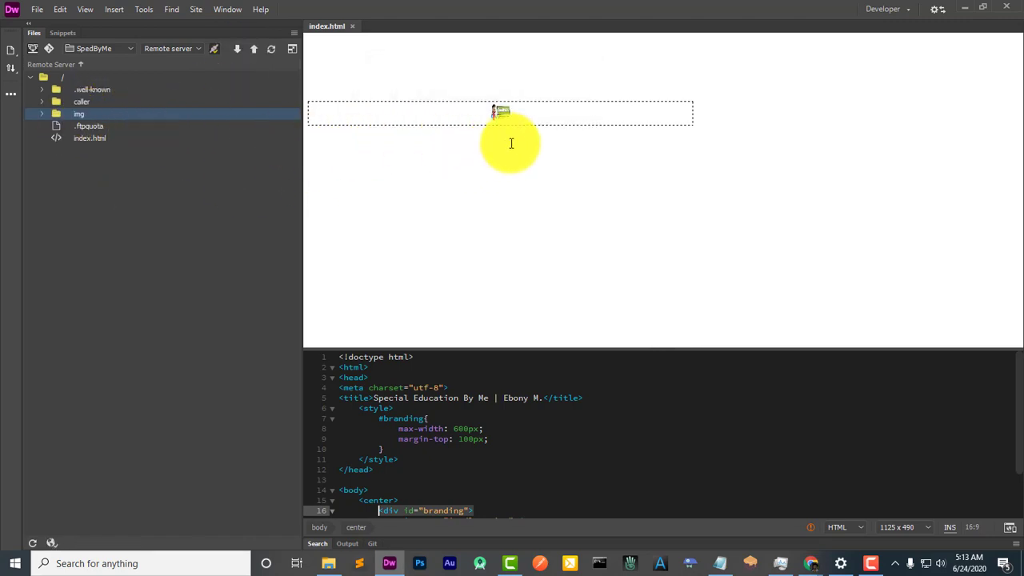
- Move the divider between design and code views up and shrink the logo image to a width of 332
left_click(501, 115)
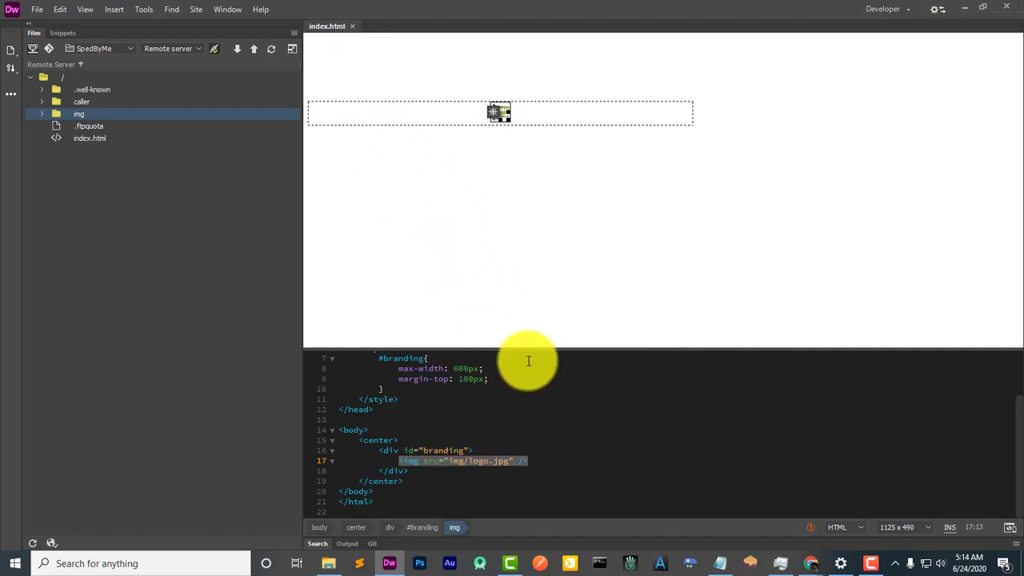
left_click_drag(528, 347, 554, 286)
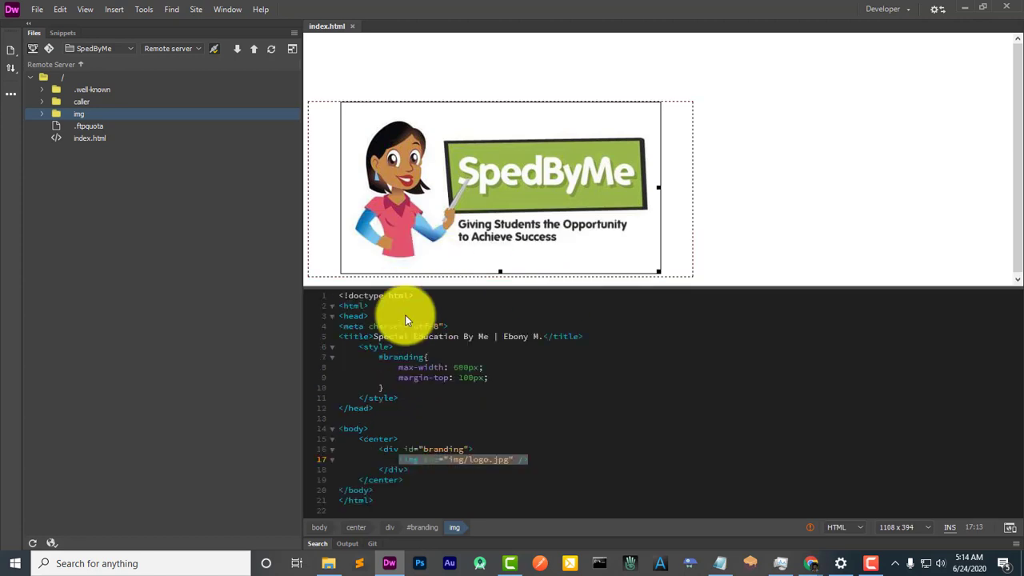
left_click(599, 405)
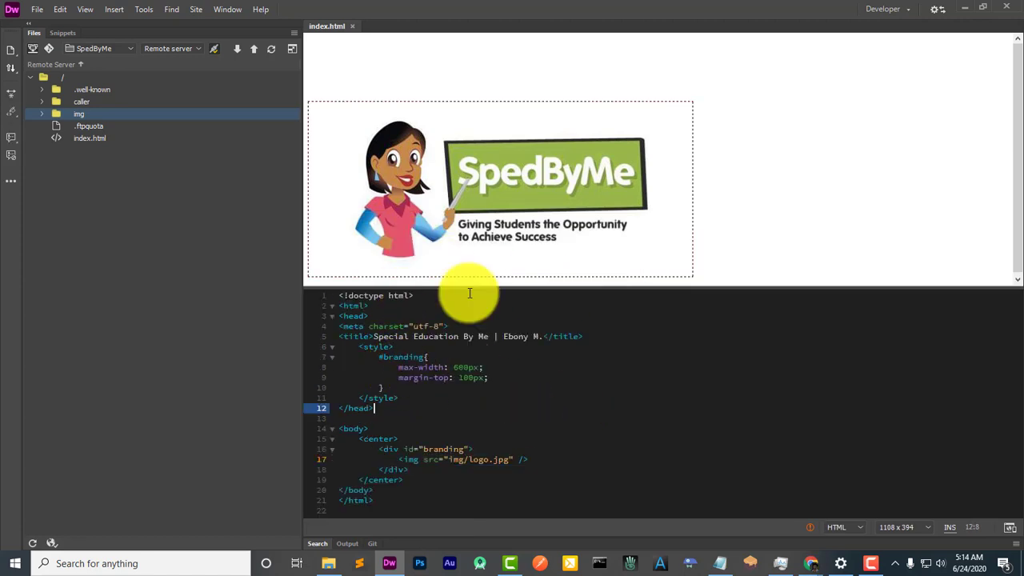
left_click(615, 179)
left_click_drag(660, 186, 550, 203)
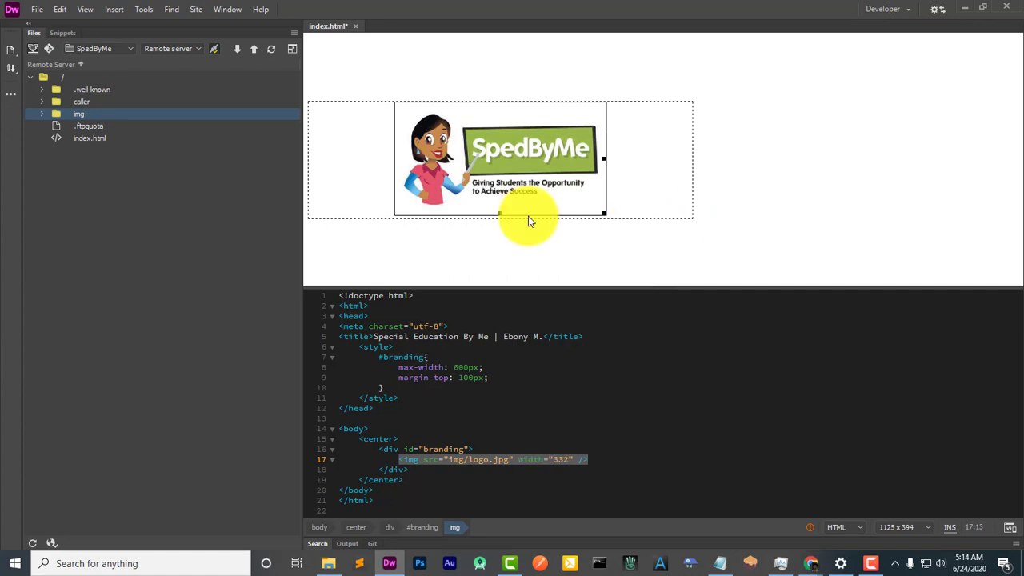
left_click(777, 206)
left_click(512, 387)
left_click_drag(512, 387, 516, 368)
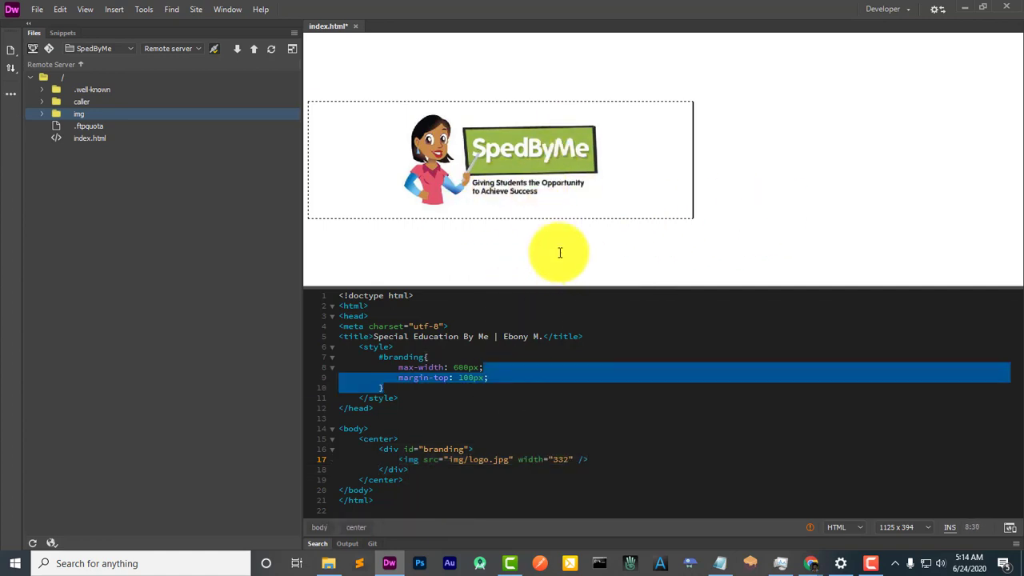
left_click(502, 386)
left_click(455, 347)
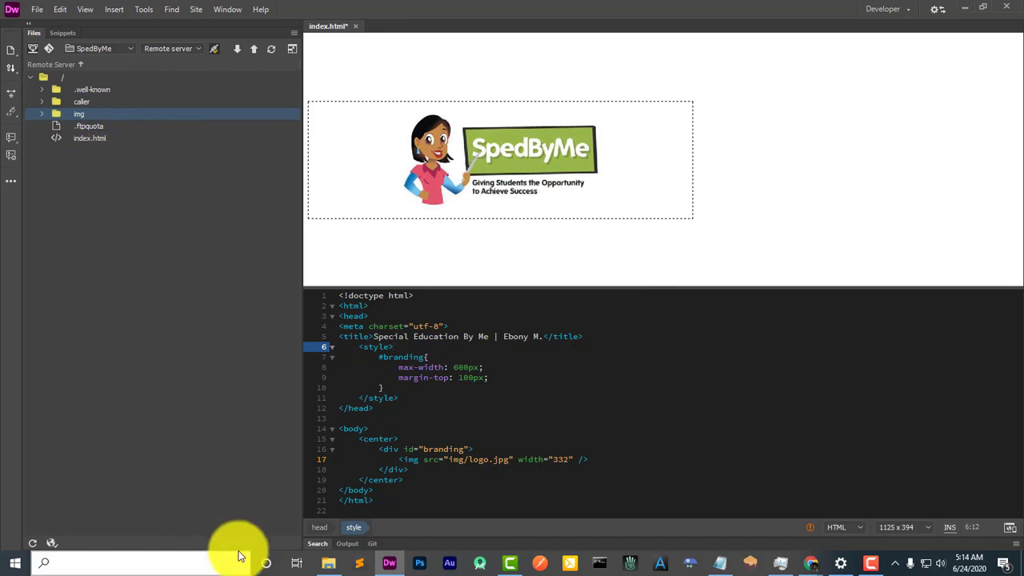
- Check the local SpedByMe folder in File Explorer, return to Dreamweaver and close index.html without saving
left_click(336, 563)
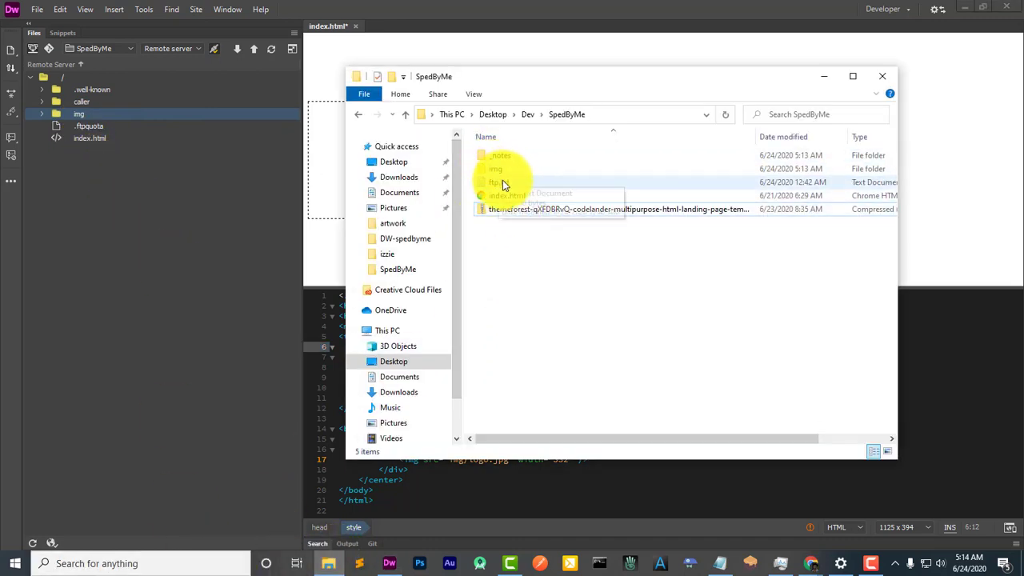
left_click(387, 8)
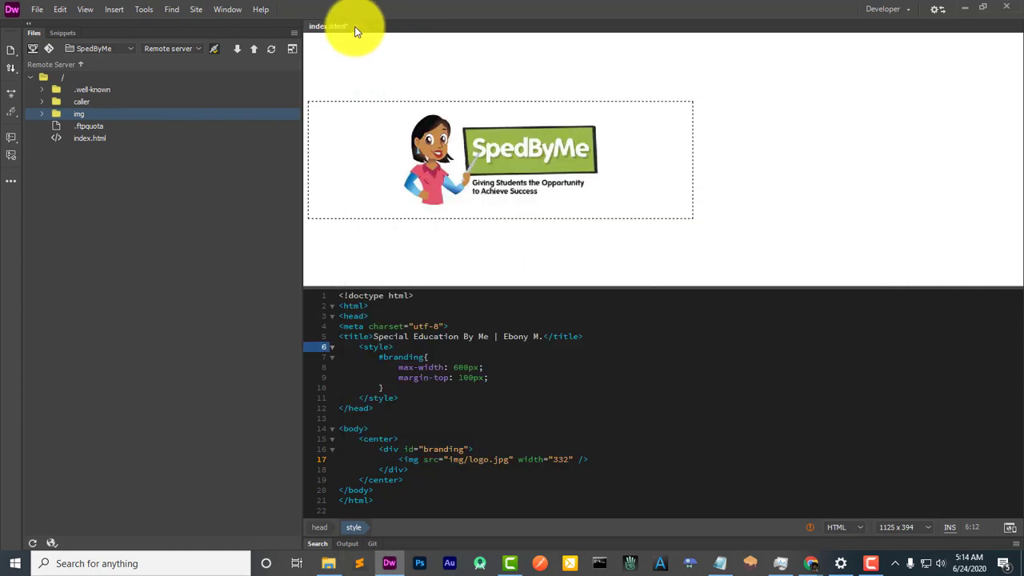
left_click(356, 26)
left_click(507, 310)
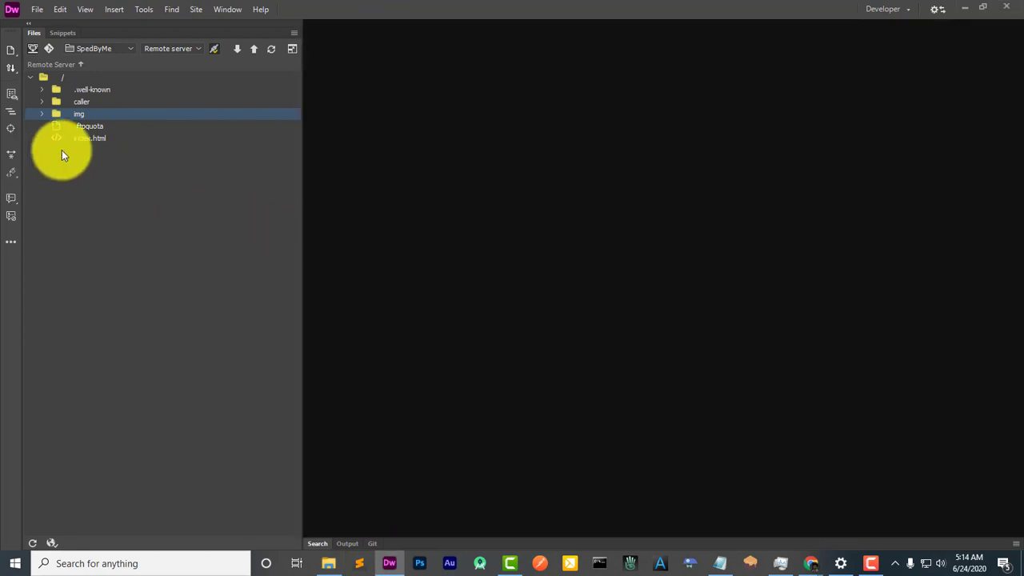
- In File Explorer, delete index.html and the img folder from the local SpedByMe folder
left_click(328, 562)
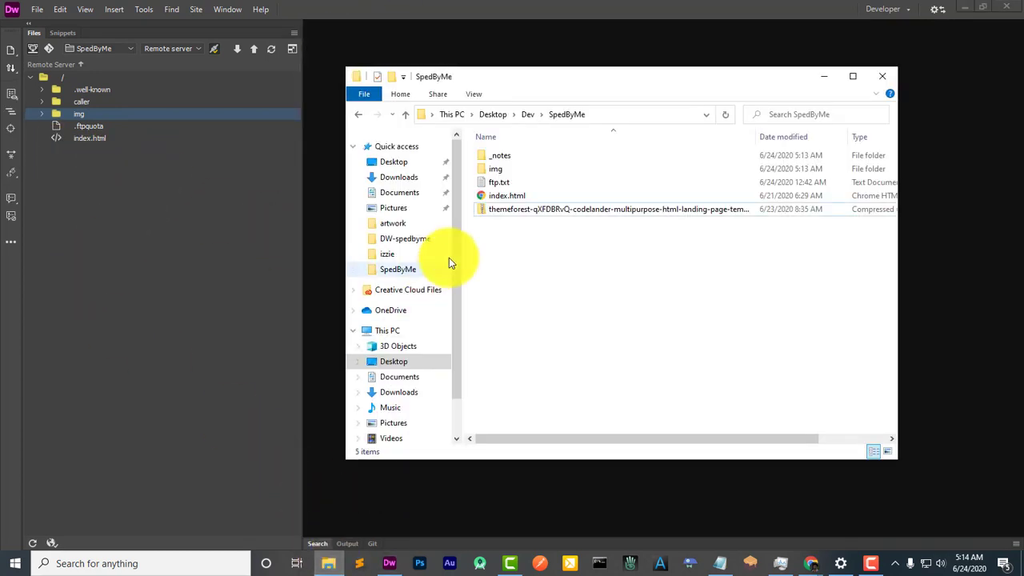
left_click(503, 195)
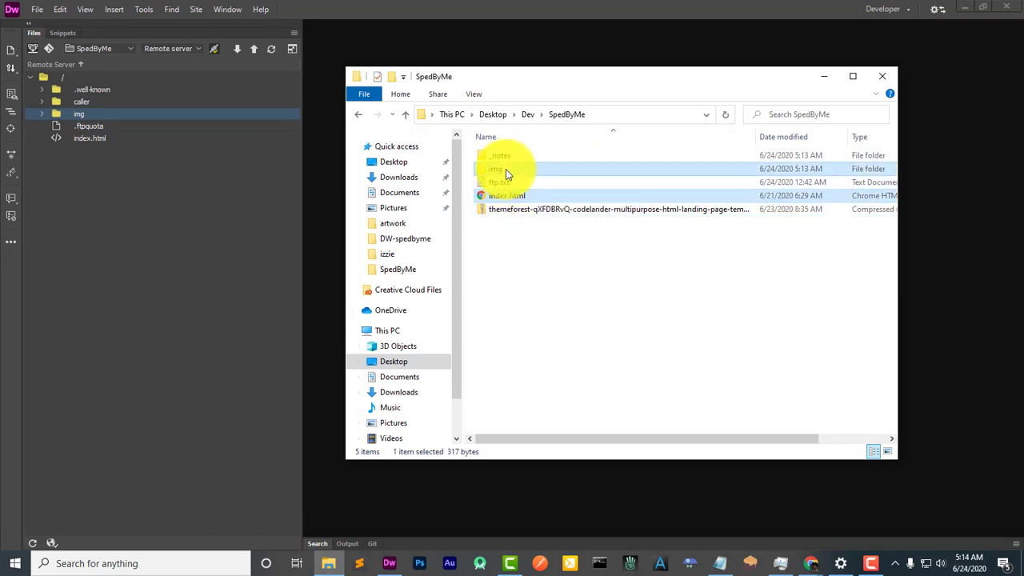
key("Delete")
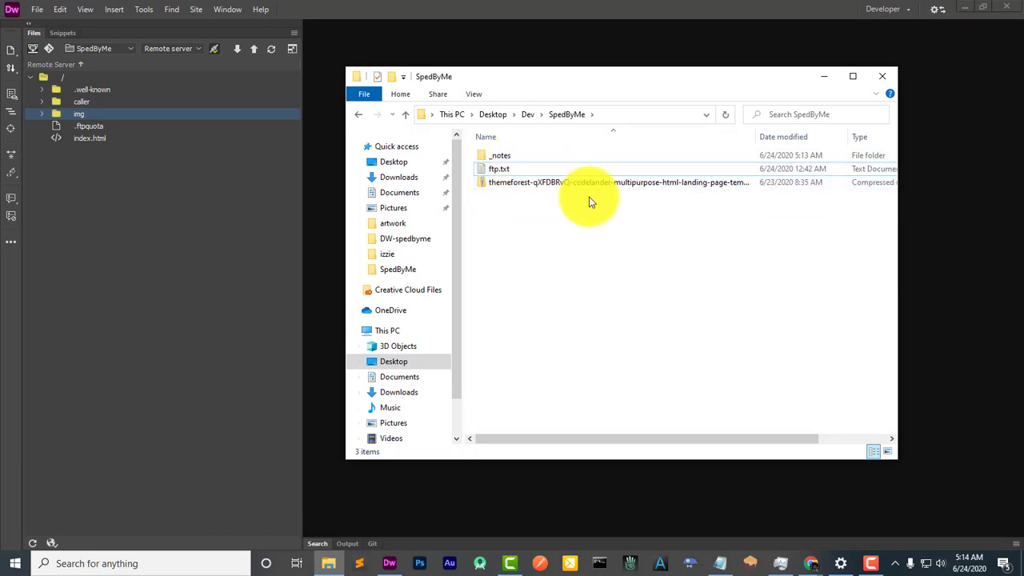
- Copy the assets folder and index.html from codelander_v1.0 in the themeforest Codelander zip into the local SpedByMe folder and refresh it
double_click(523, 183)
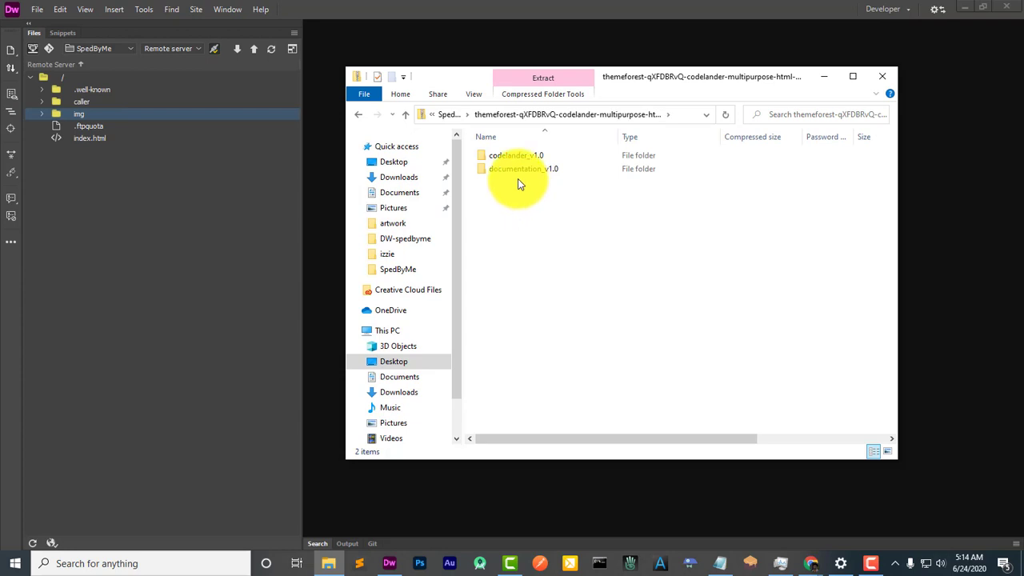
left_click(519, 157)
double_click(519, 156)
left_click(509, 168)
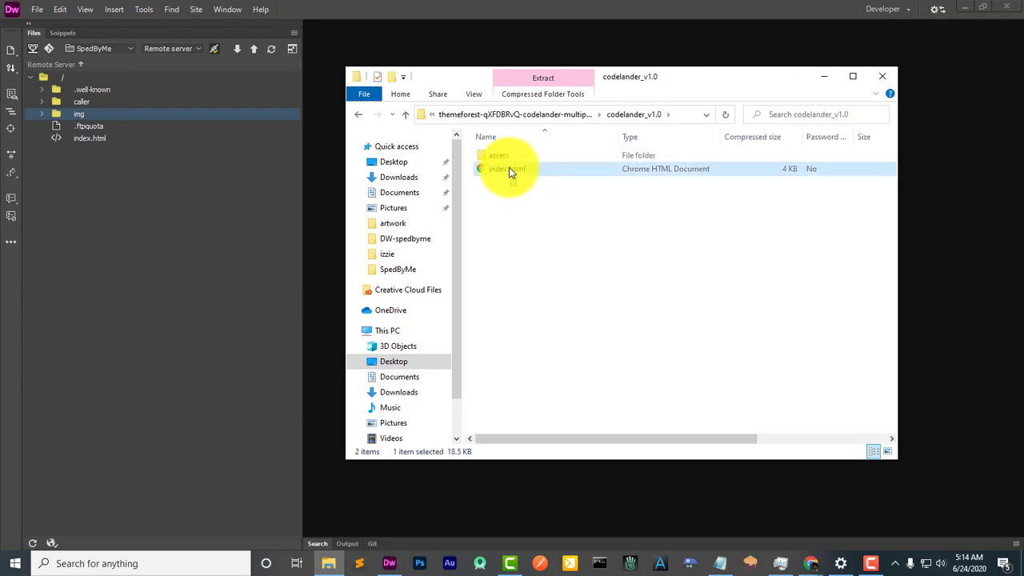
key("ctrl+a")
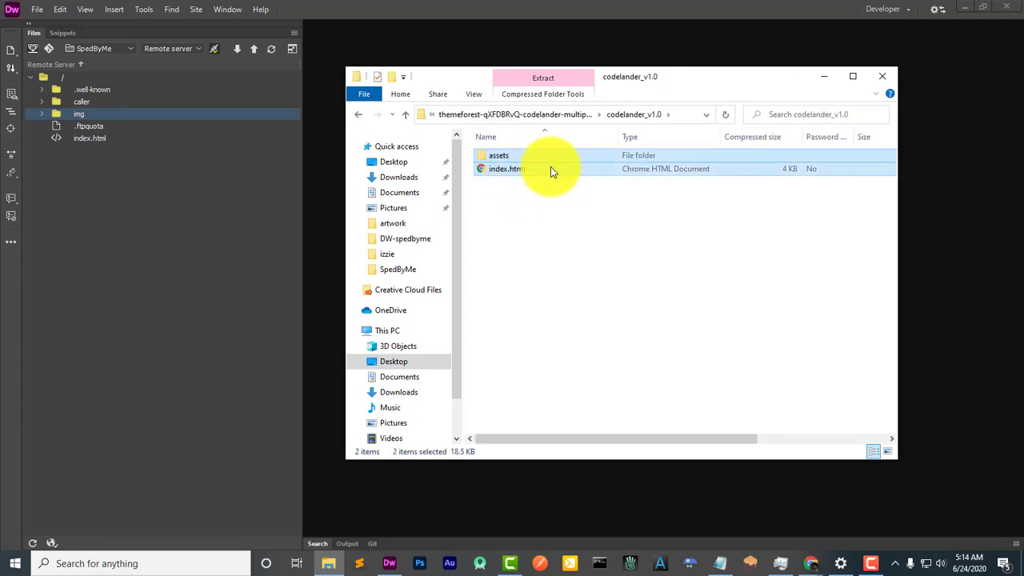
left_click(496, 116)
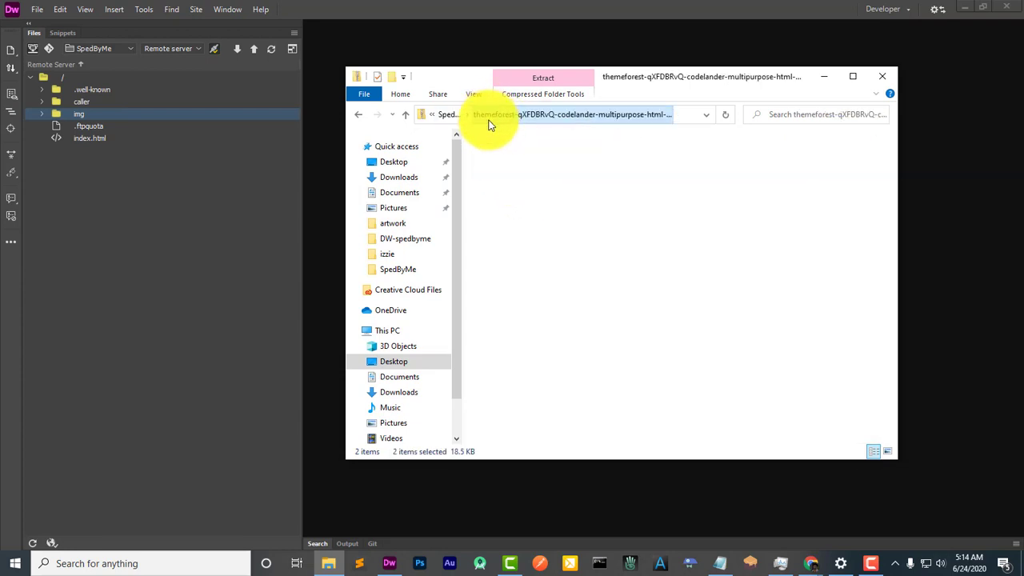
left_click(445, 114)
right_click(503, 241)
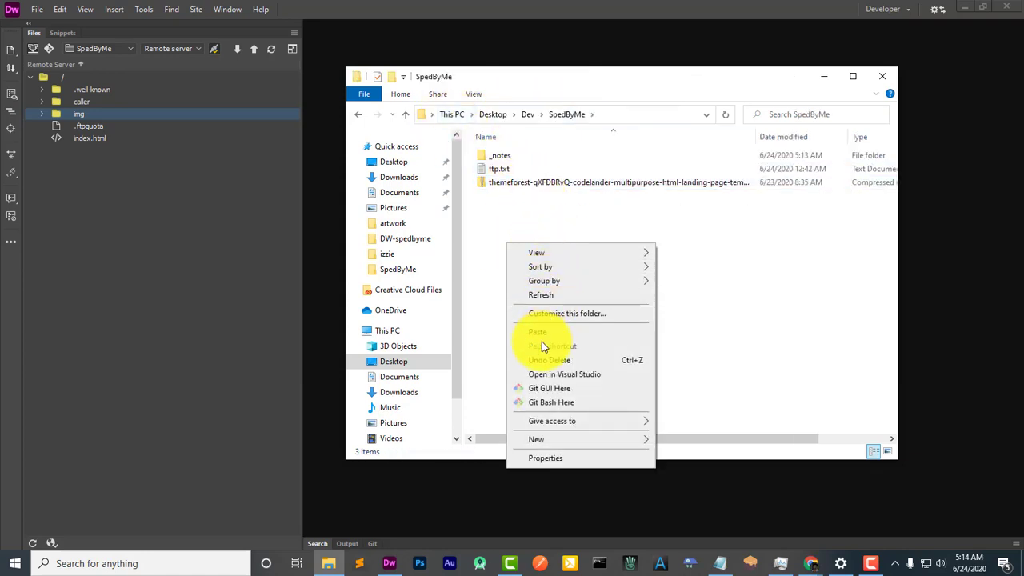
key("Escape")
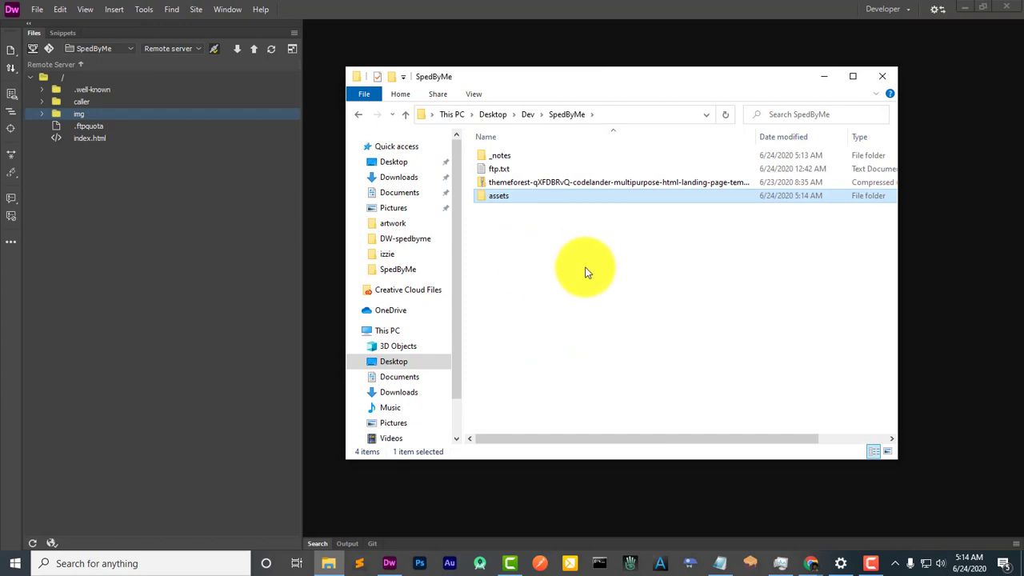
right_click(546, 248)
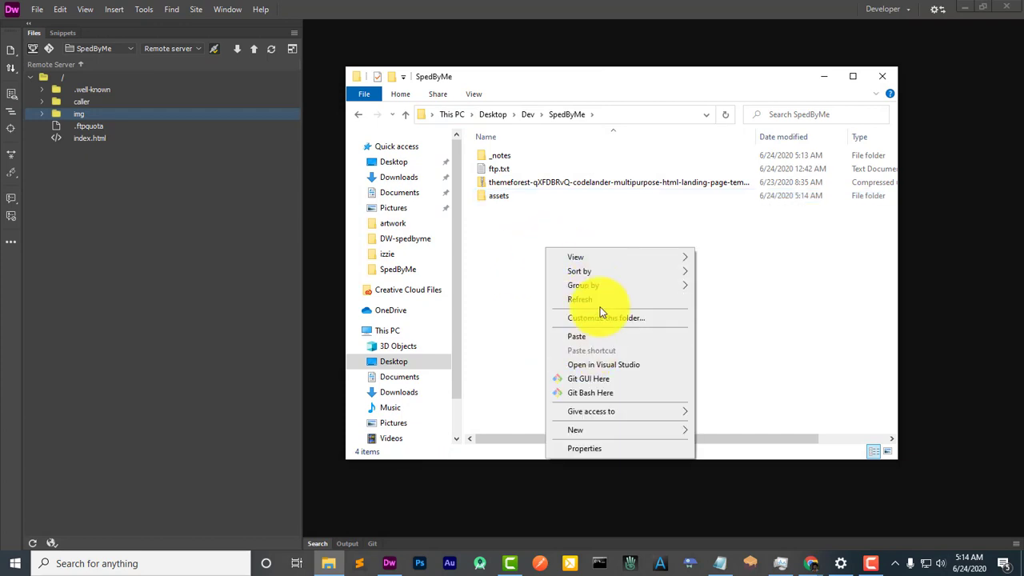
left_click(599, 300)
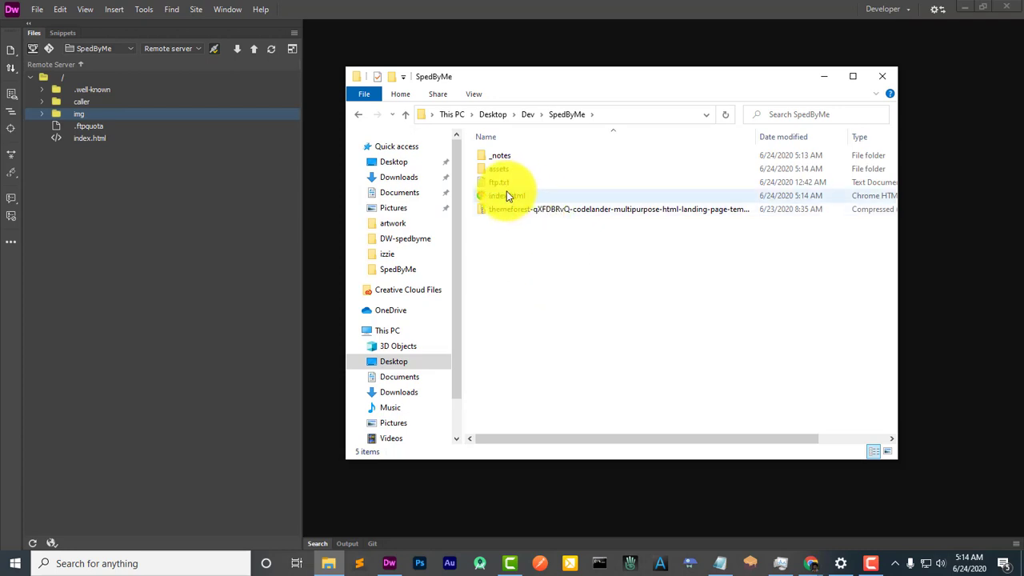
left_click(530, 169)
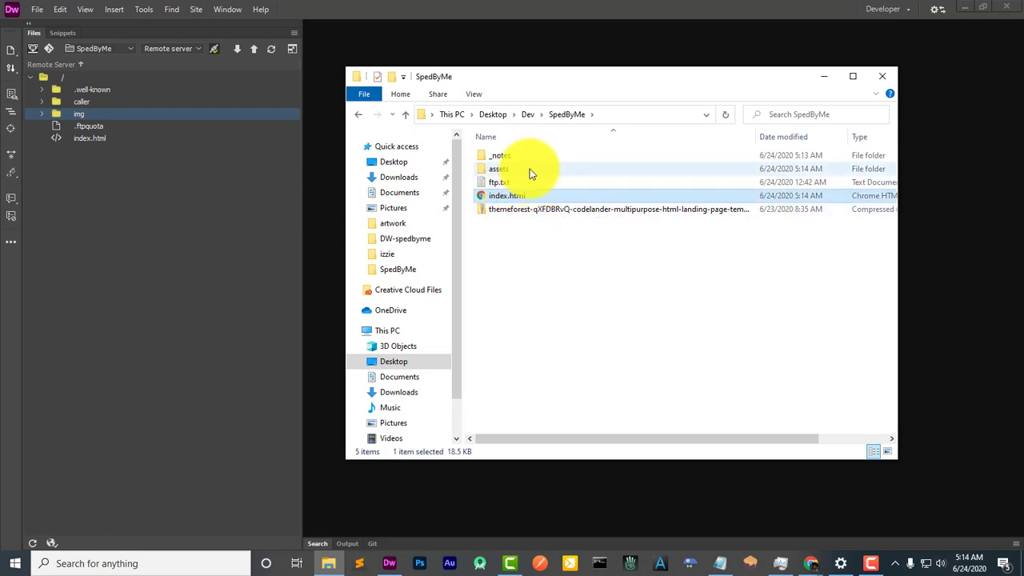
left_click(571, 267)
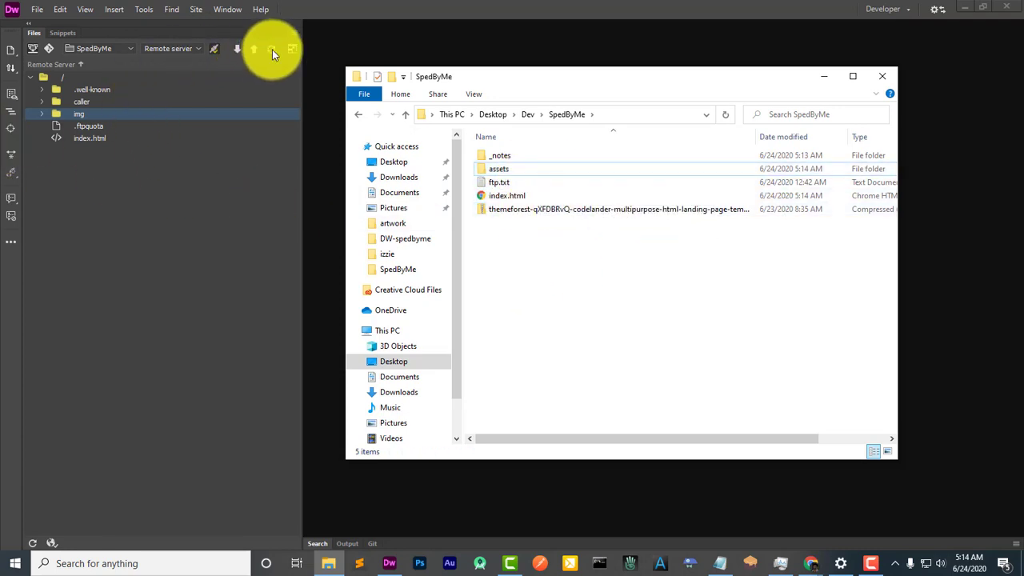
- Switch to Dreamweaver, set the SpedByMe file list to Local view and expand it to show remote and local files side by side
left_click(185, 48)
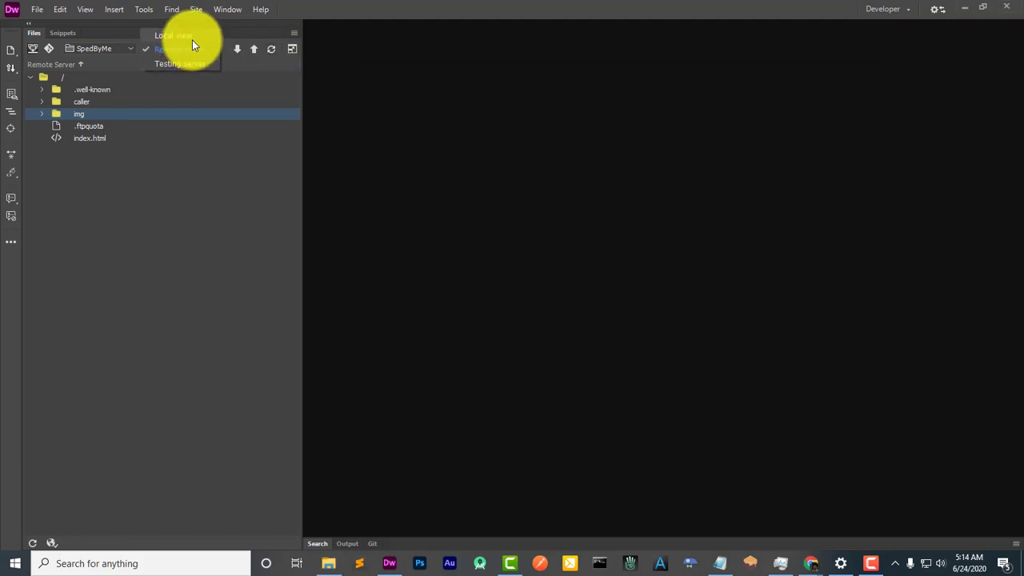
left_click(189, 36)
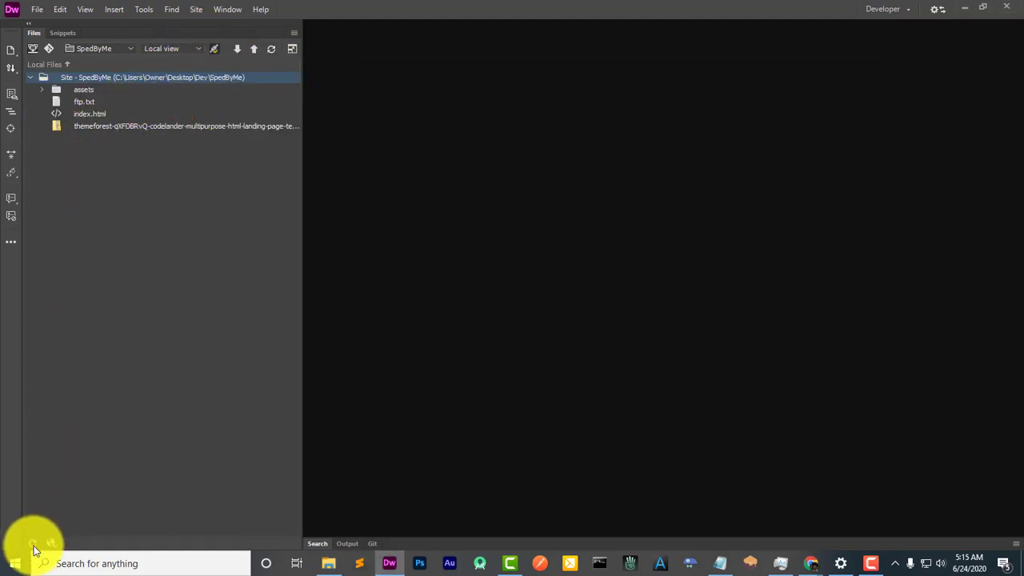
left_click(72, 112)
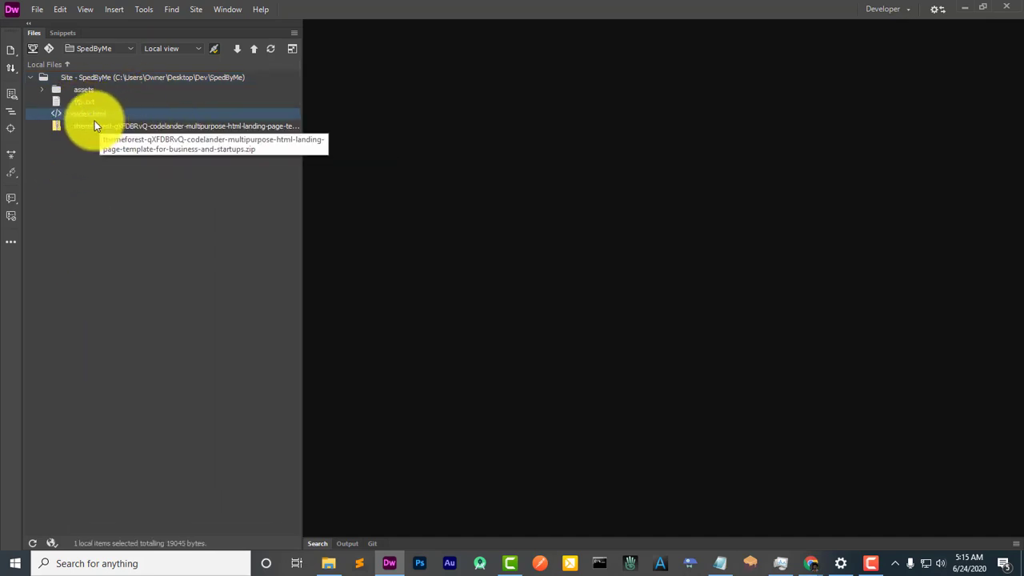
left_click(84, 89, "ctrl")
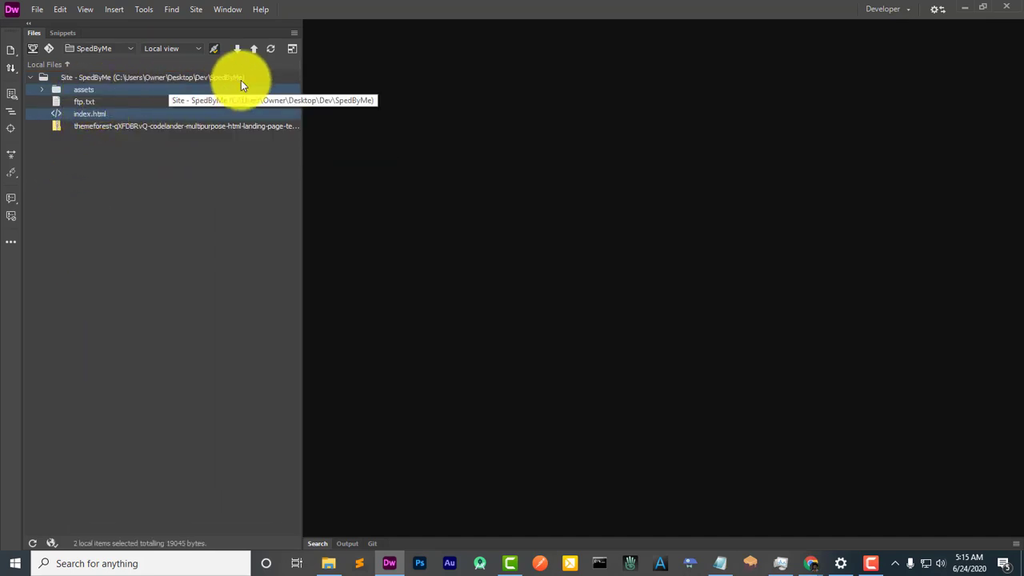
left_click(293, 47)
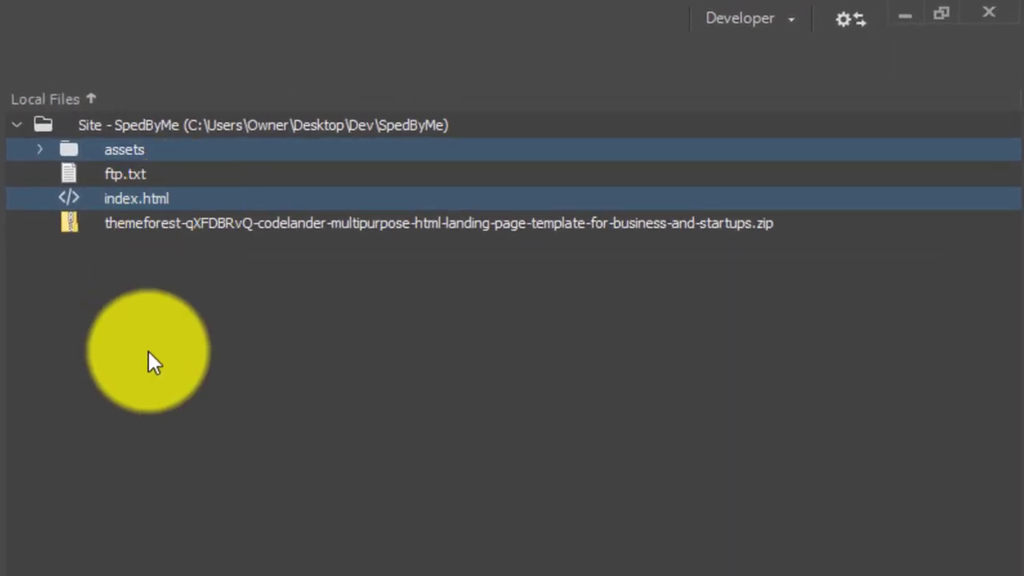
- Upload the local assets folder and index.html to the remote server, expanding the transfer details
left_click(148, 350)
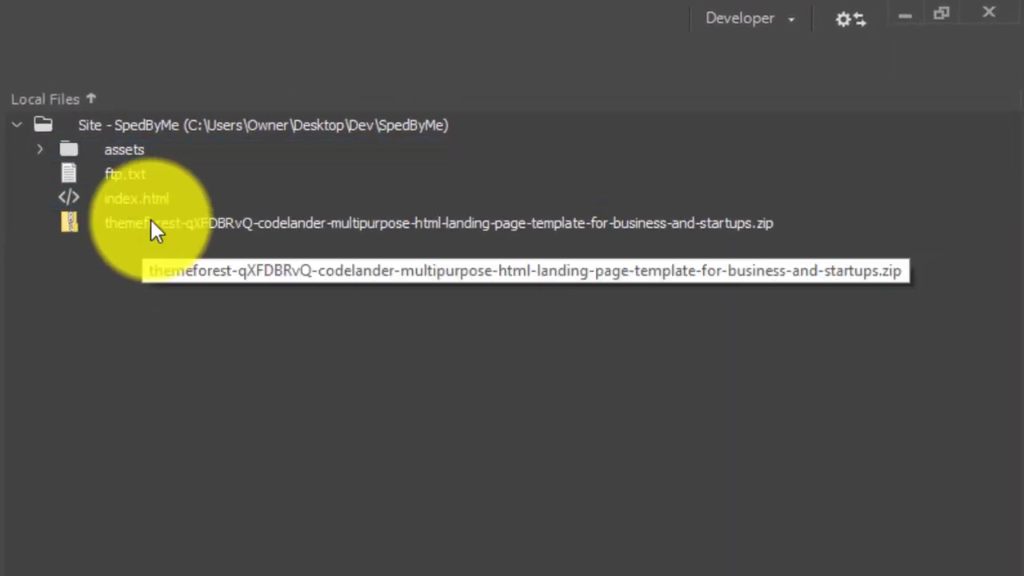
left_click(160, 190)
left_click(162, 197)
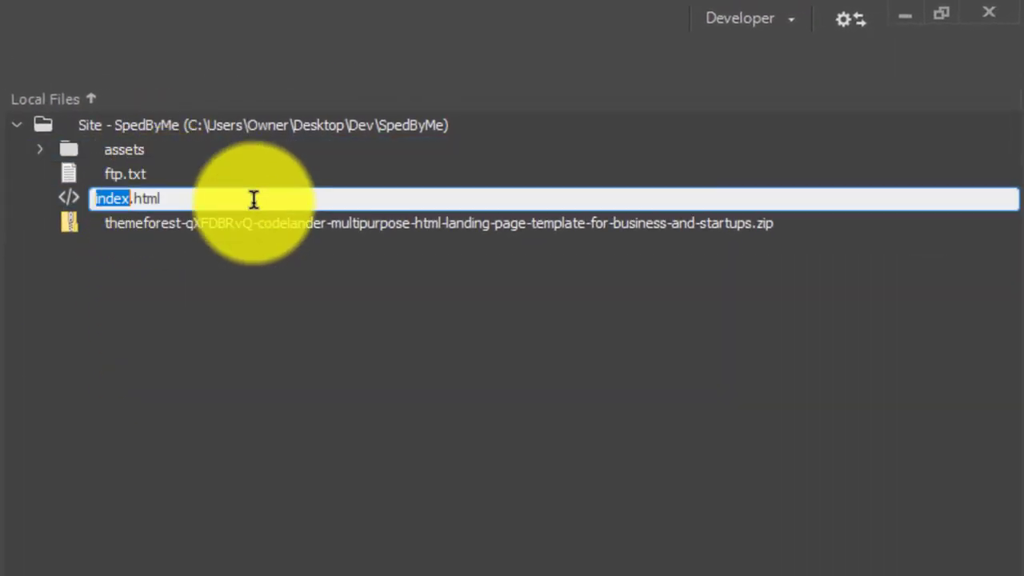
left_click(164, 358)
left_click(223, 182)
left_click(217, 200)
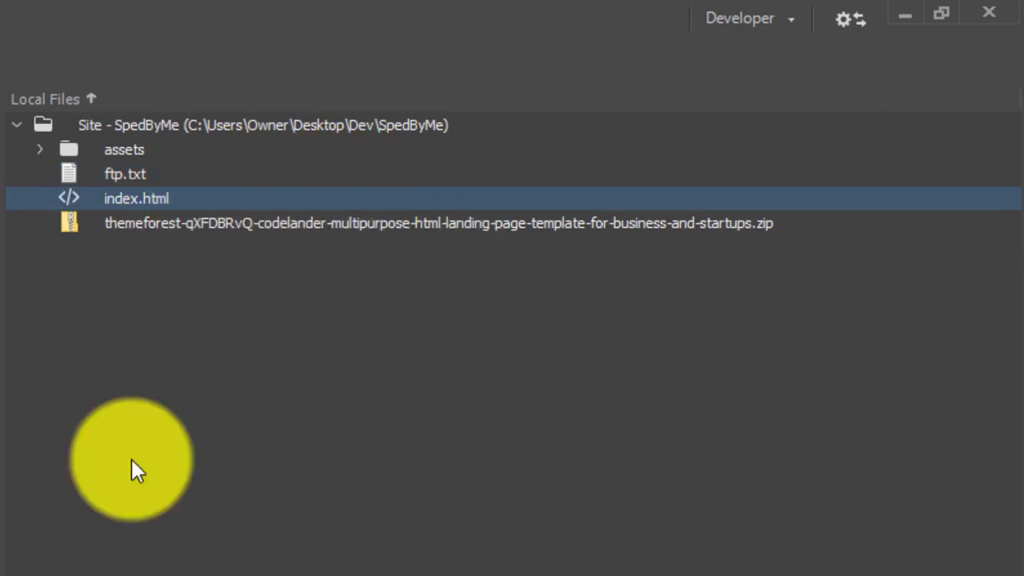
left_click(256, 156, "ctrl")
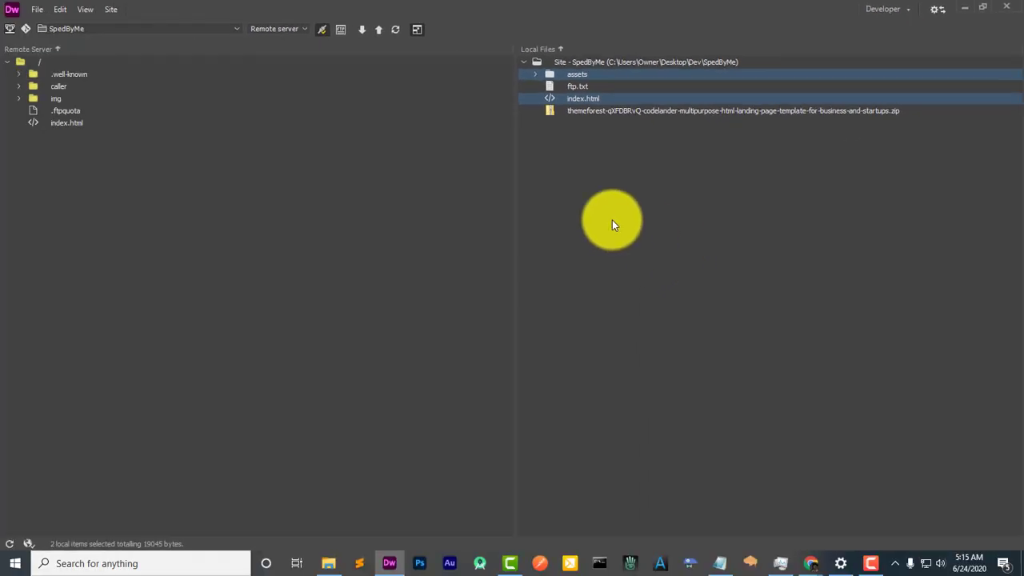
left_click(379, 32)
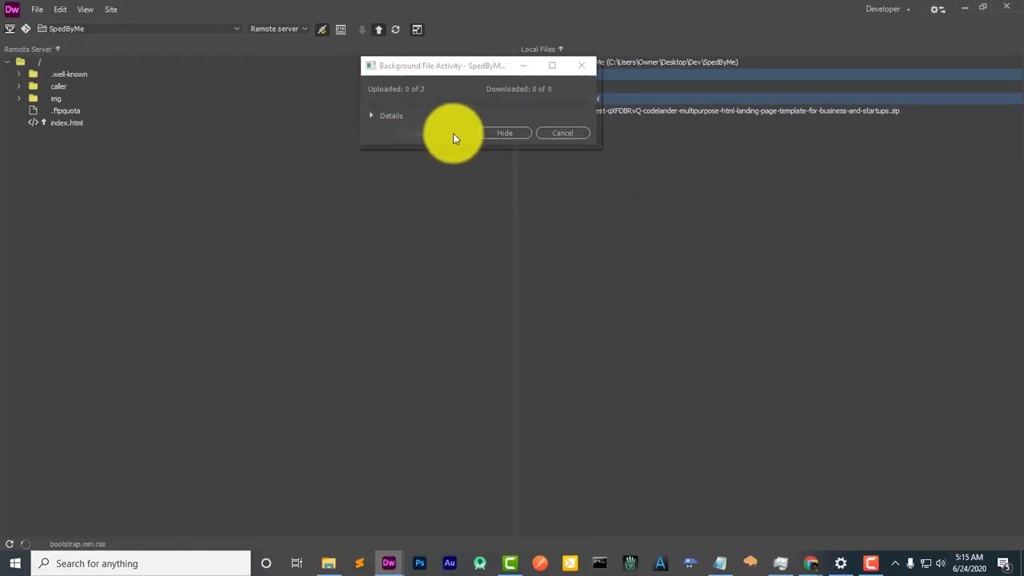
left_click(371, 116)
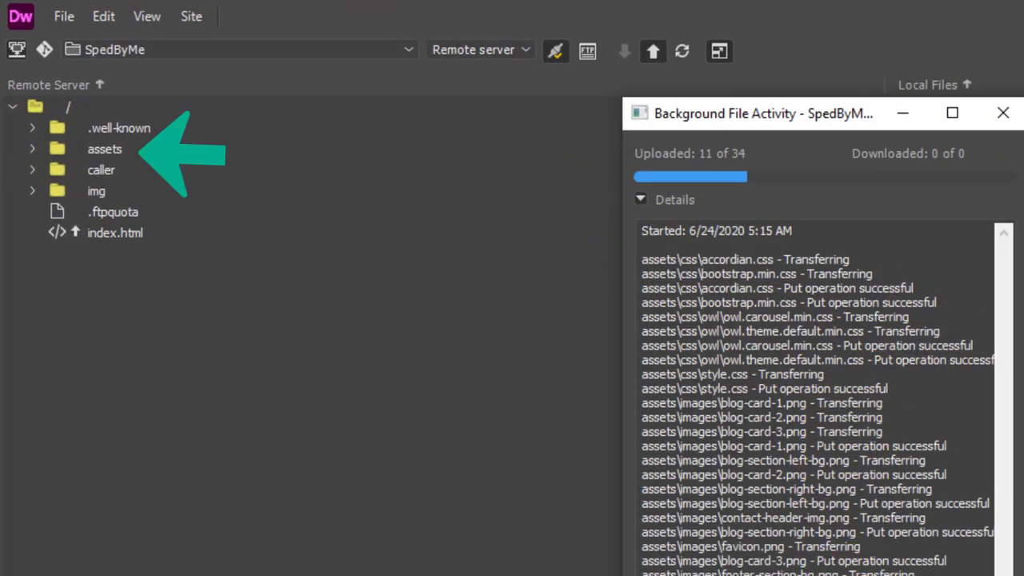
left_click(520, 417)
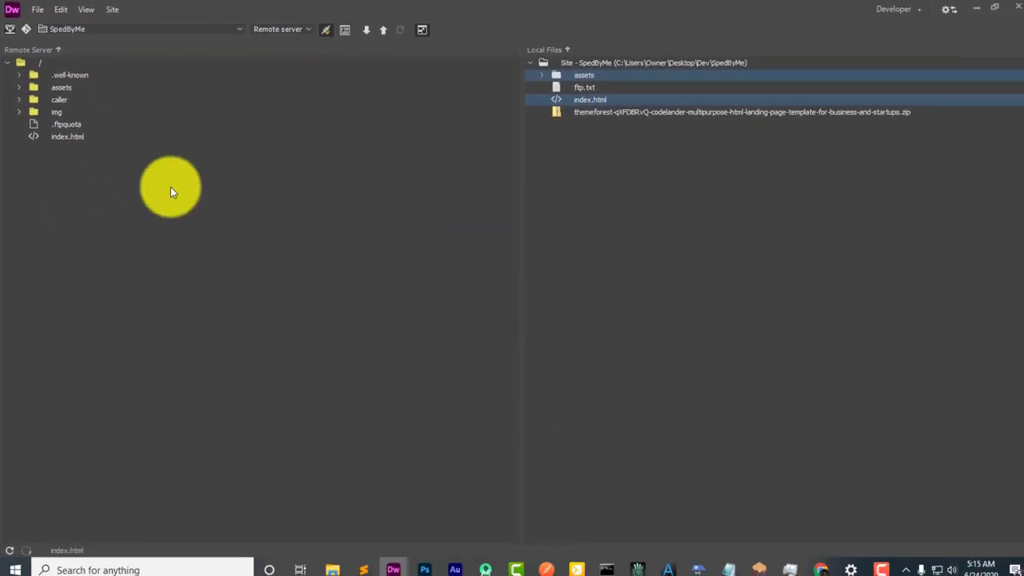
- Check index.html and assets on the remote server, reload spedbyme.com in the Chrome browser and look through the live page
left_click(80, 138)
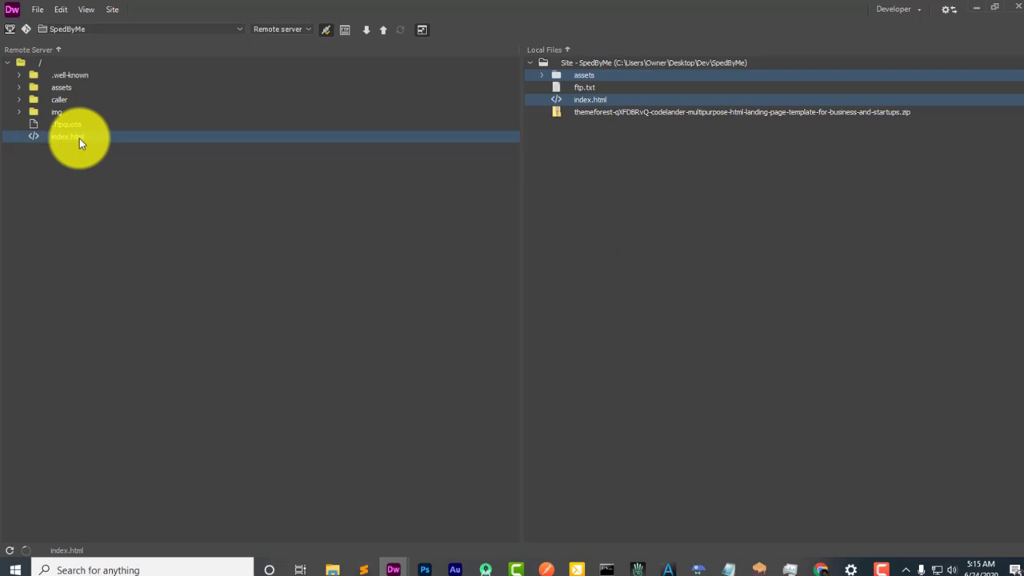
left_click(85, 89)
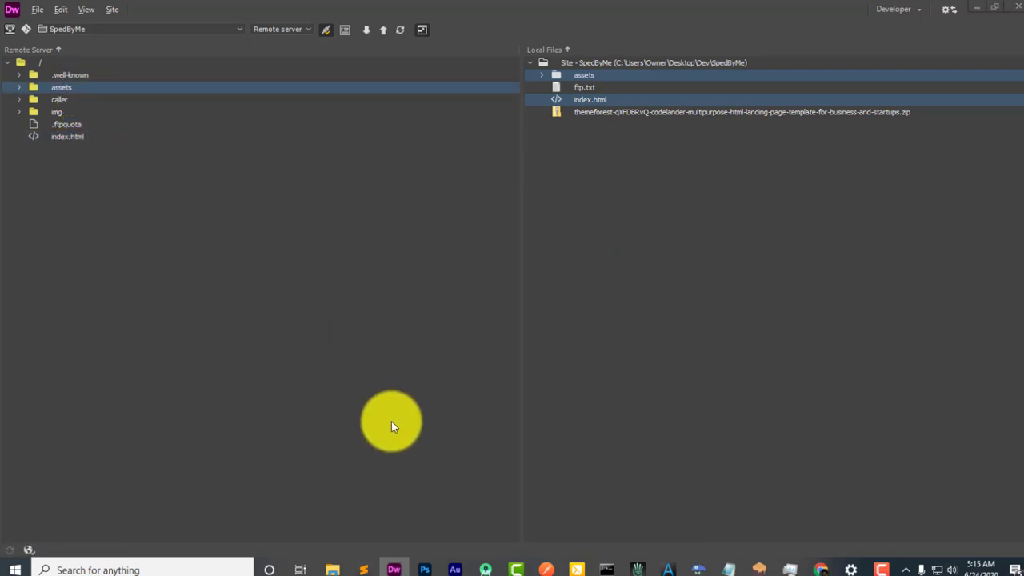
key("alt+Tab")
key("alt+Tab")
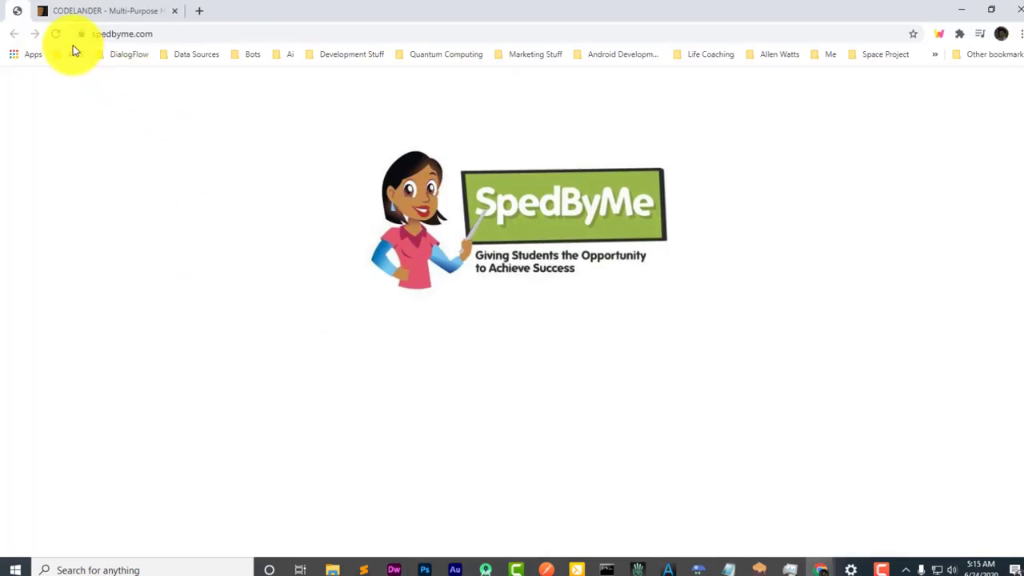
left_click(56, 34)
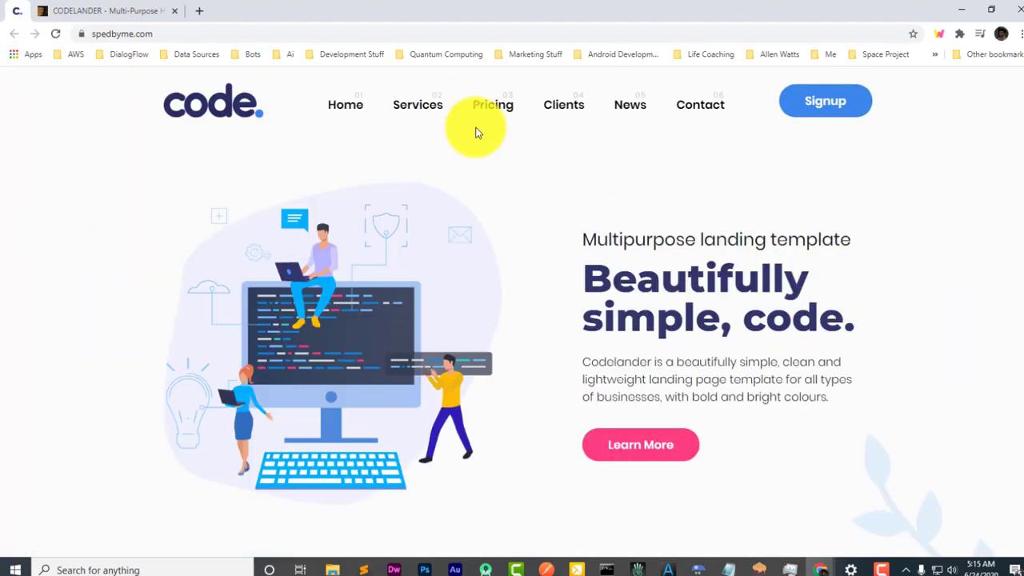
scroll(1012, 100, "down", 20)
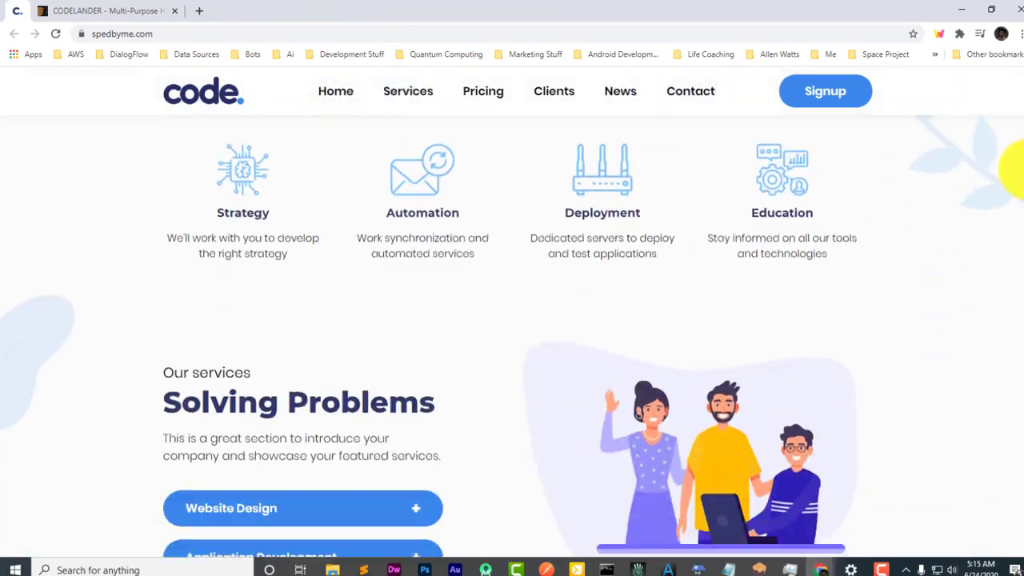
scroll(1012, 100, "down", 15)
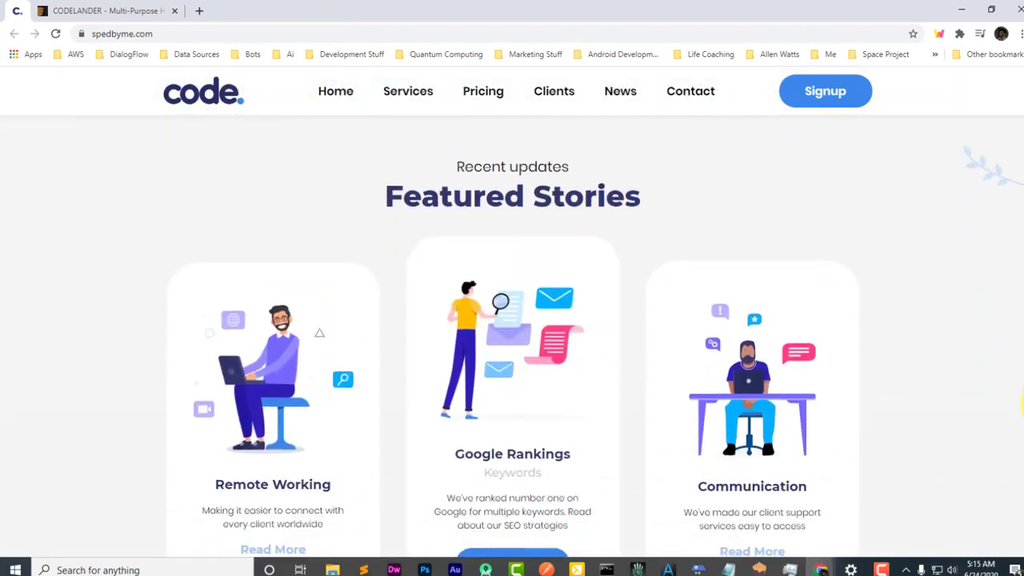
scroll(1012, 100, "up", 5)
scroll(1020, 68, "up", 20)
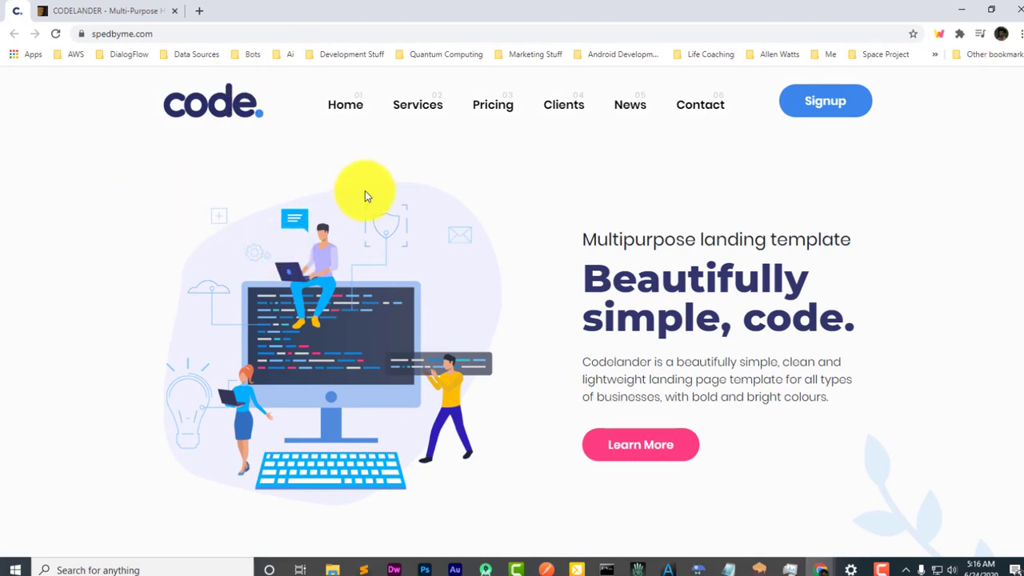
- Return to Dreamweaver, open index.html from the remote file list and display it in Code view only
left_click(393, 570)
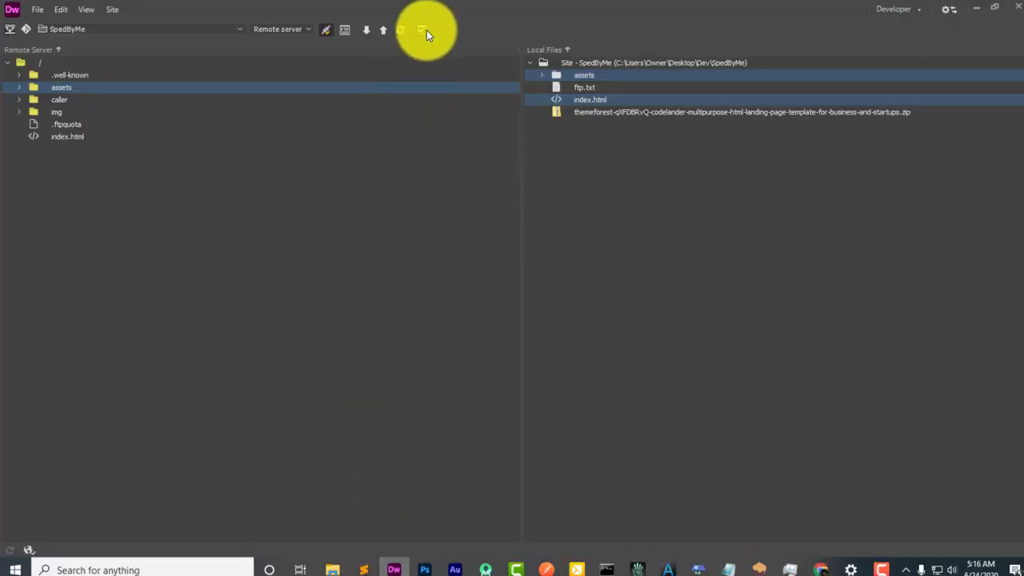
left_click(69, 138)
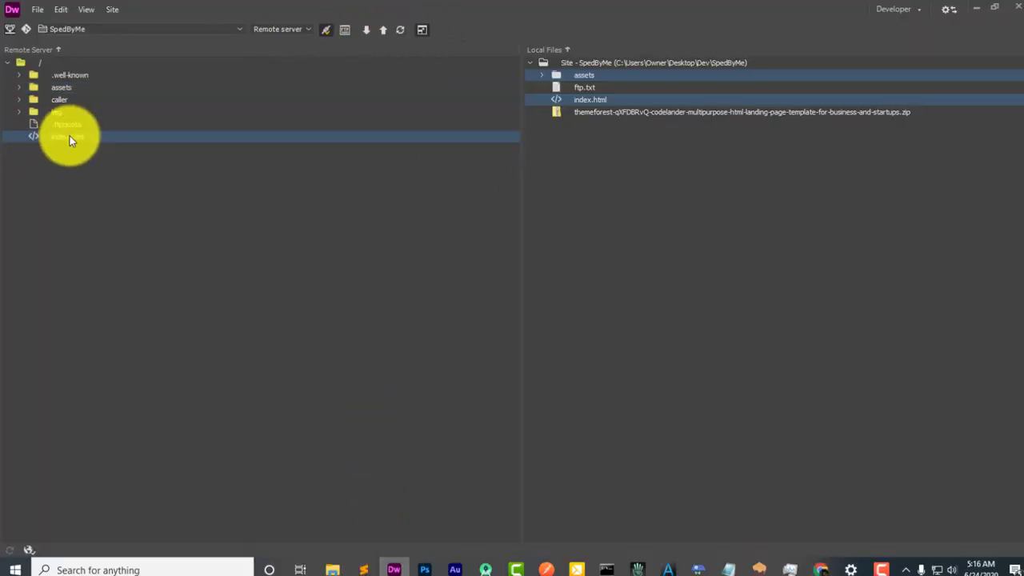
double_click(113, 137)
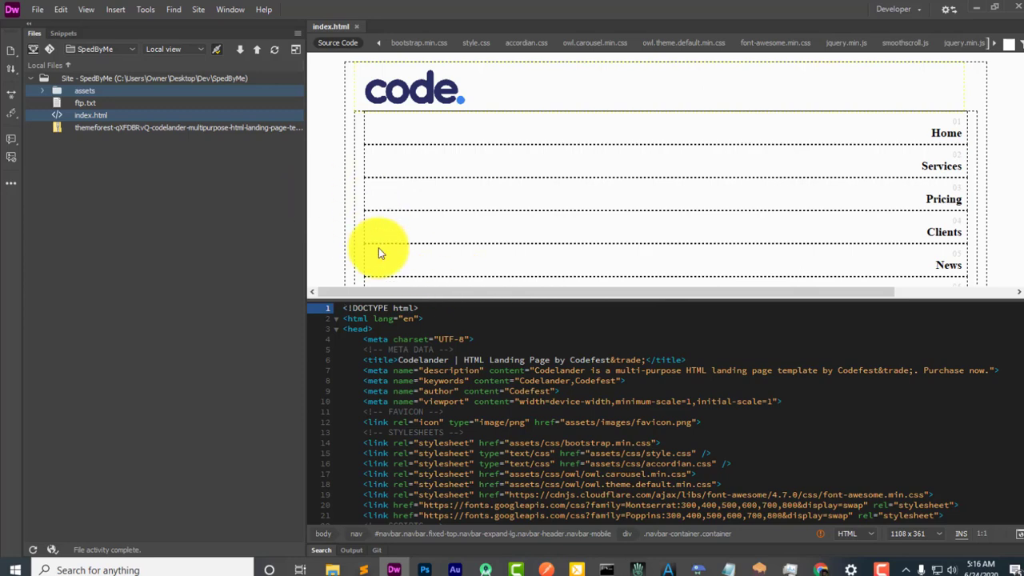
left_click(86, 9)
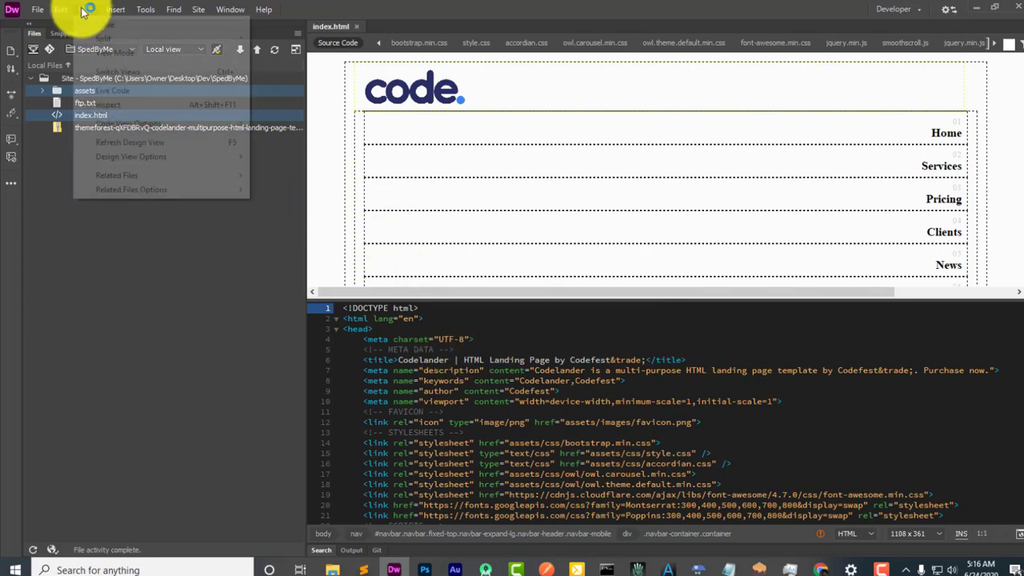
left_click(95, 26)
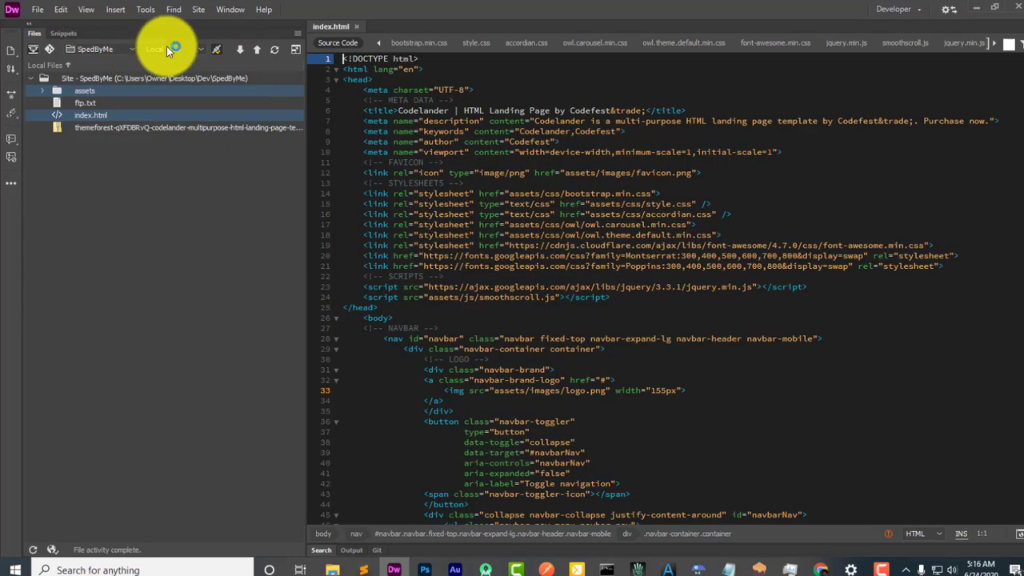
- Examine the index.html source, including the navbar markup and the stylesheet and font links in the head
scroll(827, 300, "down", 12)
scroll(828, 300, "down", 7)
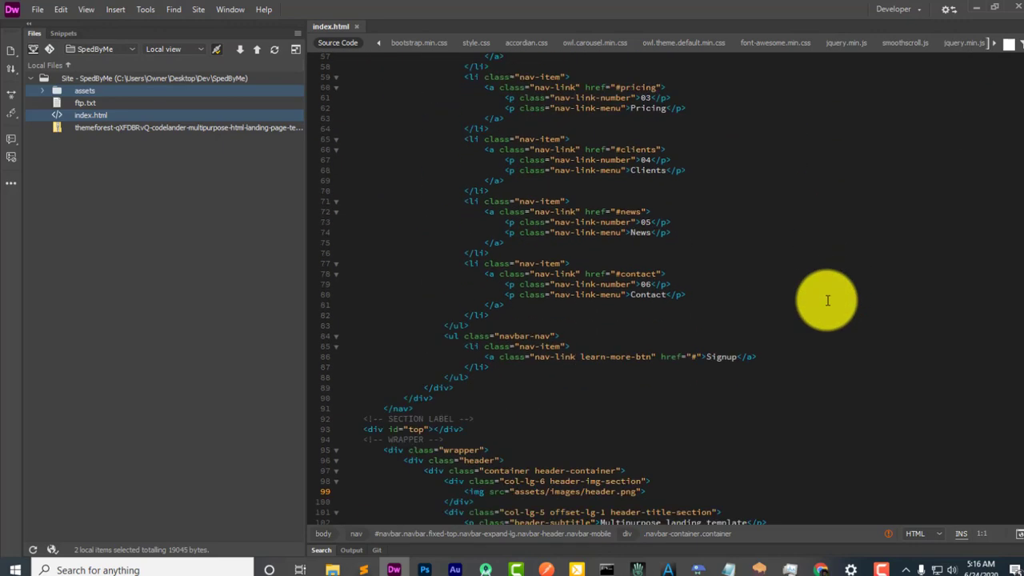
scroll(800, 298, "up", 19)
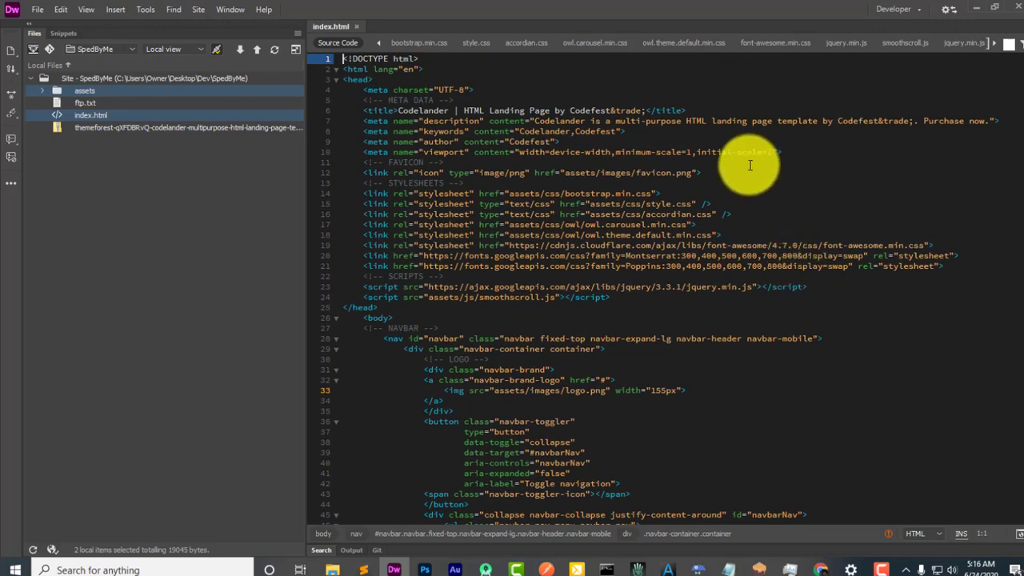
left_click(872, 163)
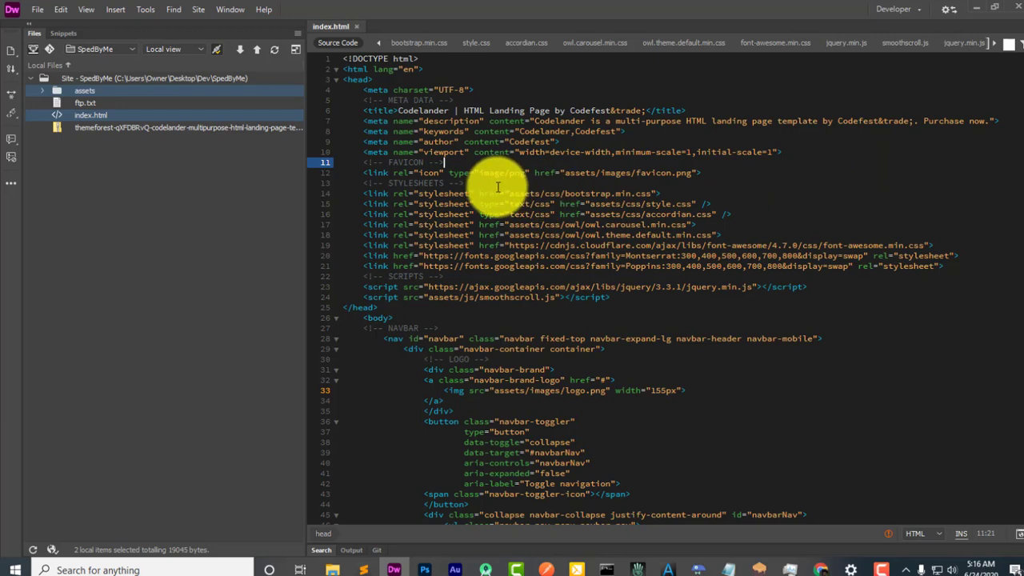
double_click(714, 256)
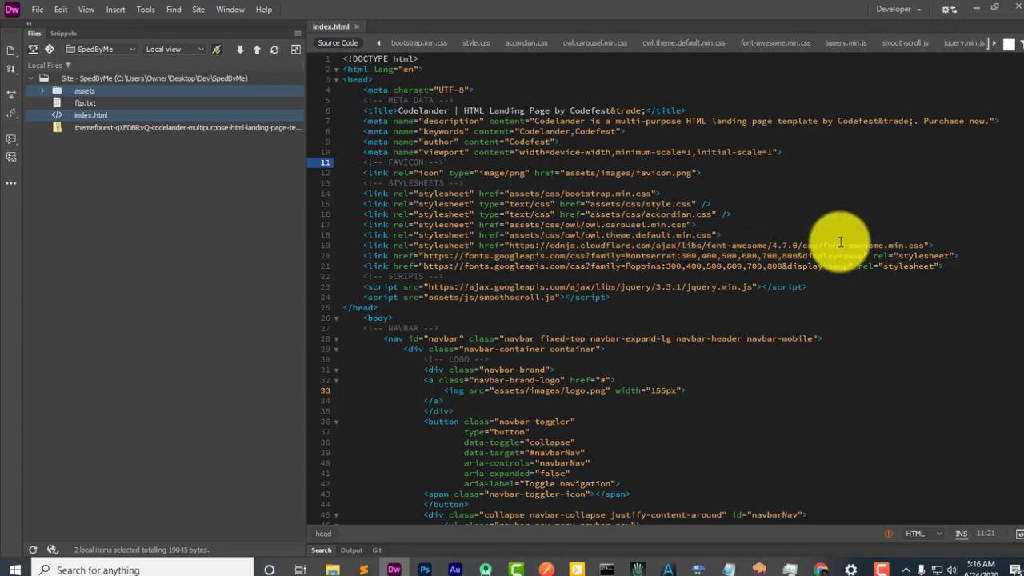
scroll(840, 243, "down", 8)
scroll(841, 242, "up", 8)
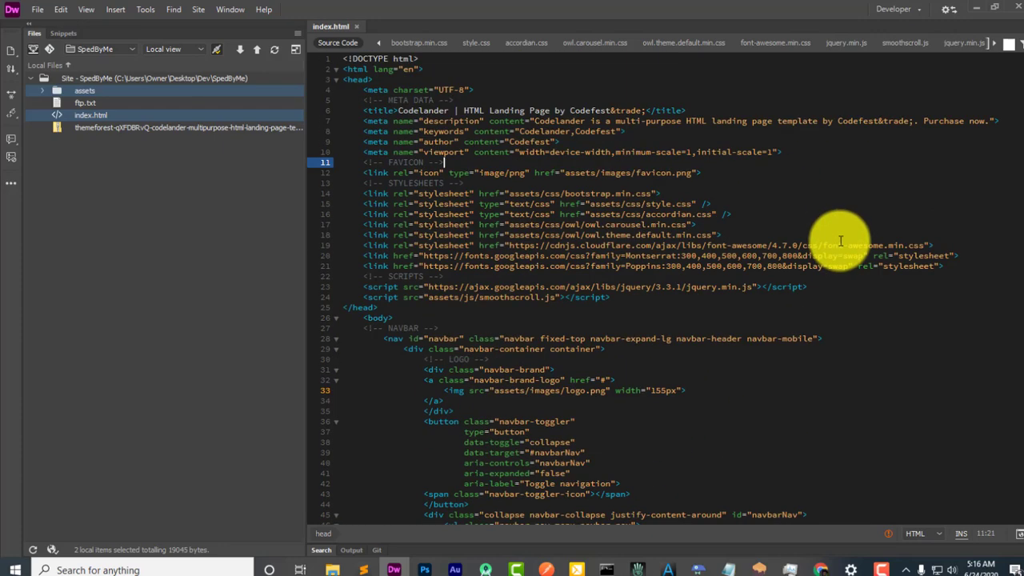